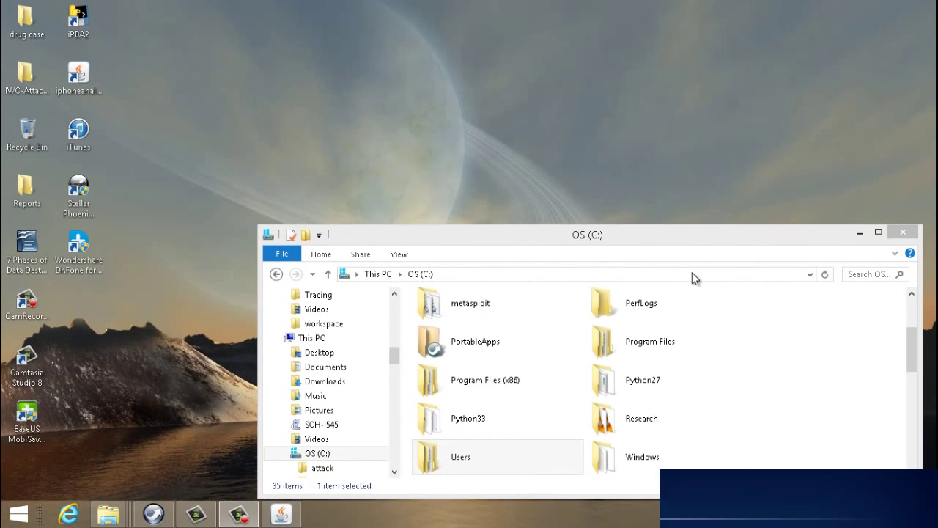
# - Go to the AppData\Roaming\Apple Computer\MobileSync\Backup folder inside the current user's profile on drive C
pyautogui.click(678, 274)
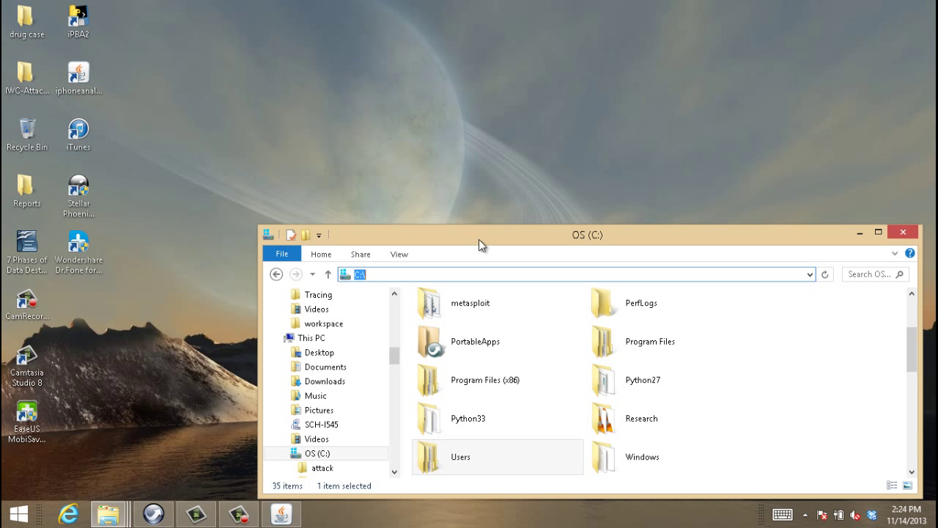
pyautogui.click(475, 271)
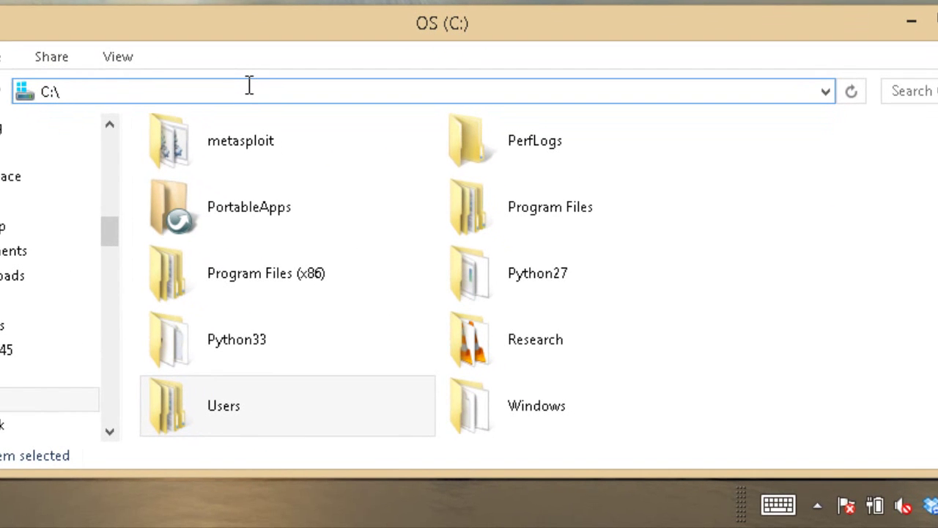
pyautogui.hotkey('ctrl', 'a')
pyautogui.write('C:\\Users\\Dead\\AppData\\Roaming\\Apple Computer\\MobileSync\\Backup')
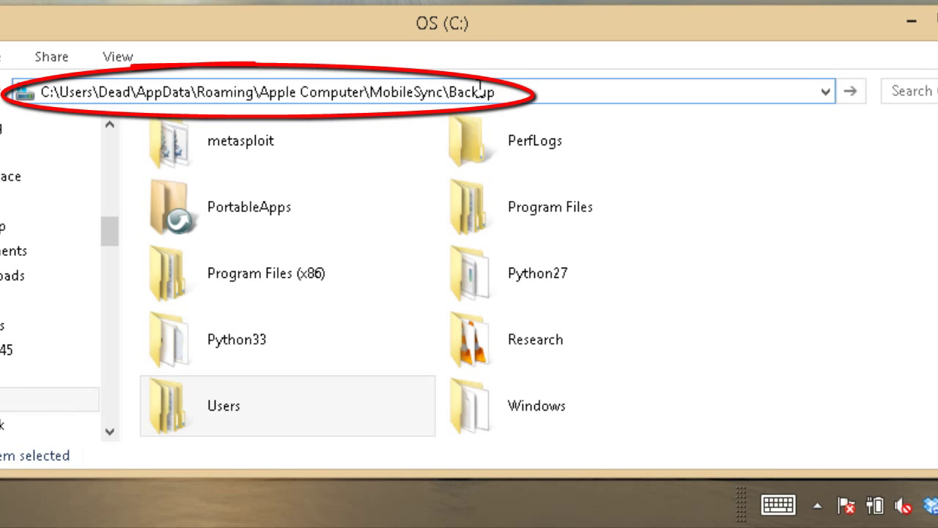
pyautogui.moveTo(503, 92); pyautogui.dragTo(186, 65)
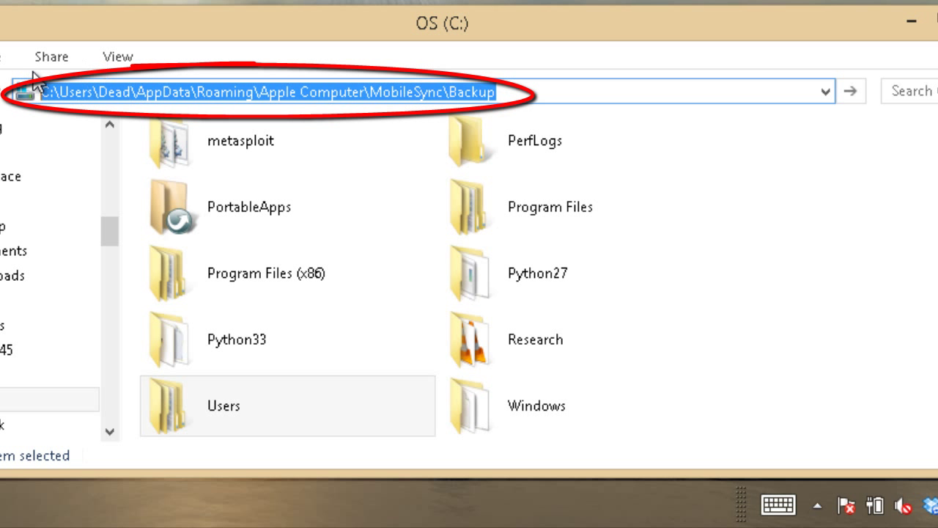
pyautogui.press('Return')
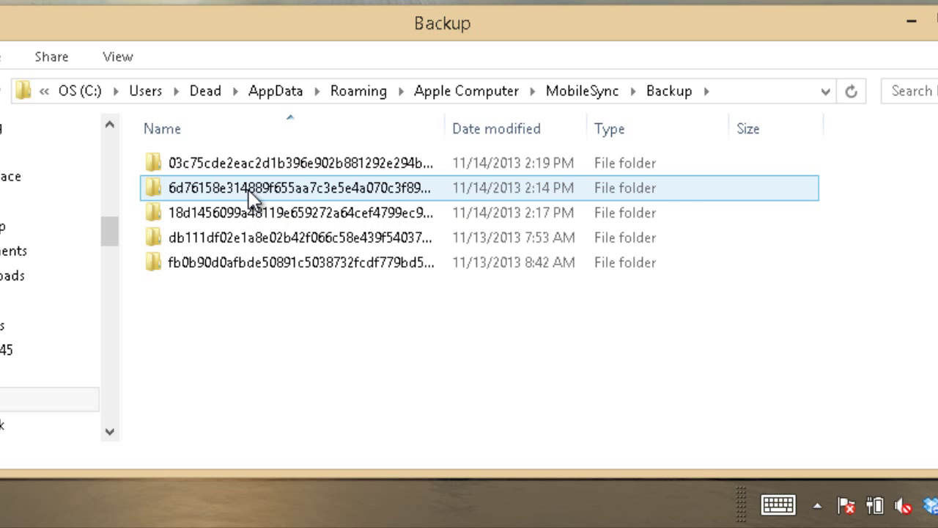
# - Browse the files inside the backup folders beginning 6d76158e and fb0b90d0, widening the Name column in the second one
pyautogui.doubleClick(251, 192)
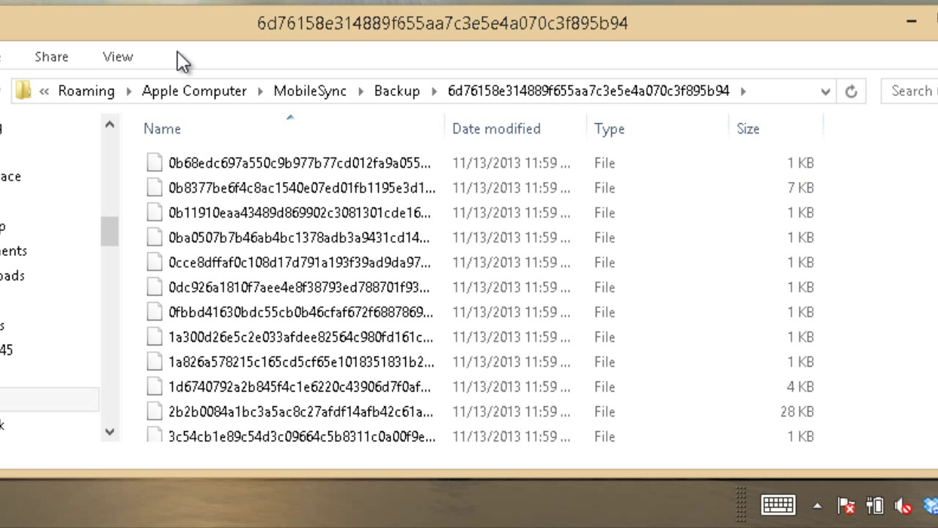
pyautogui.click(2, 97)
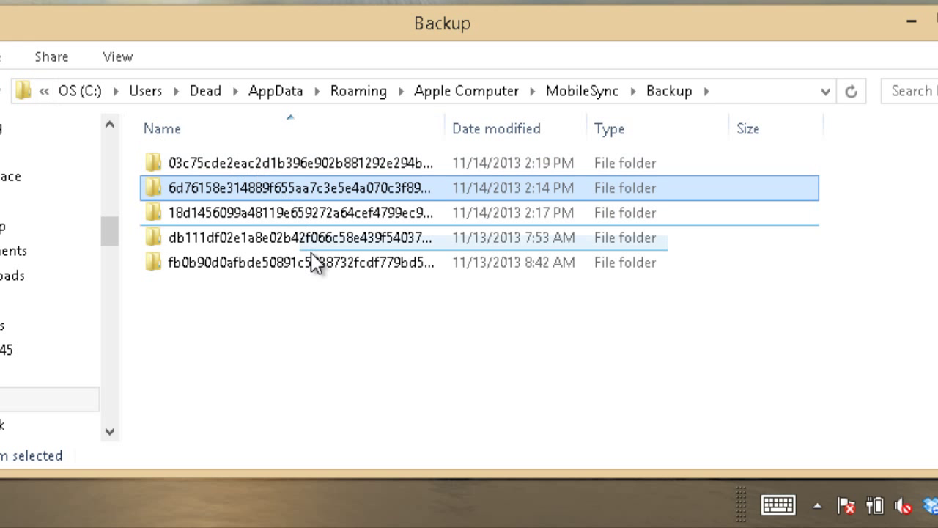
pyautogui.doubleClick(308, 266)
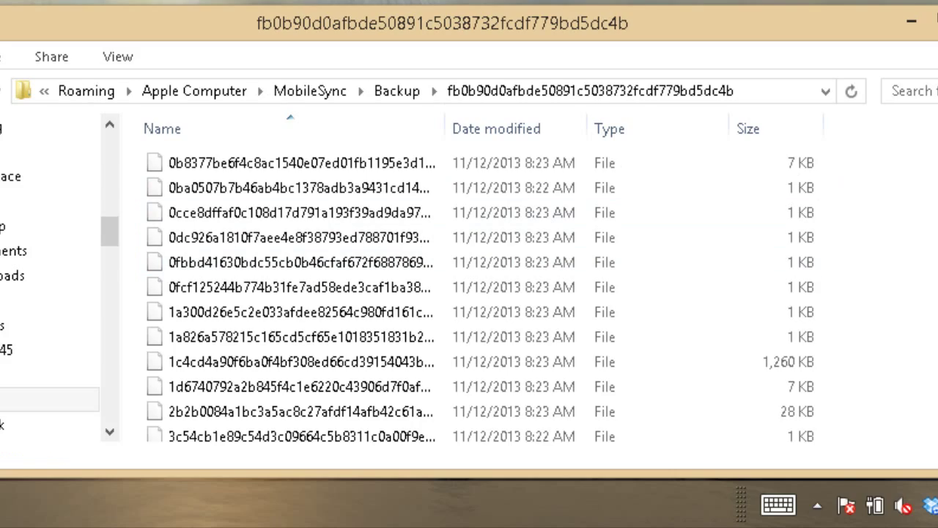
pyautogui.scroll(-15, 839, 174)
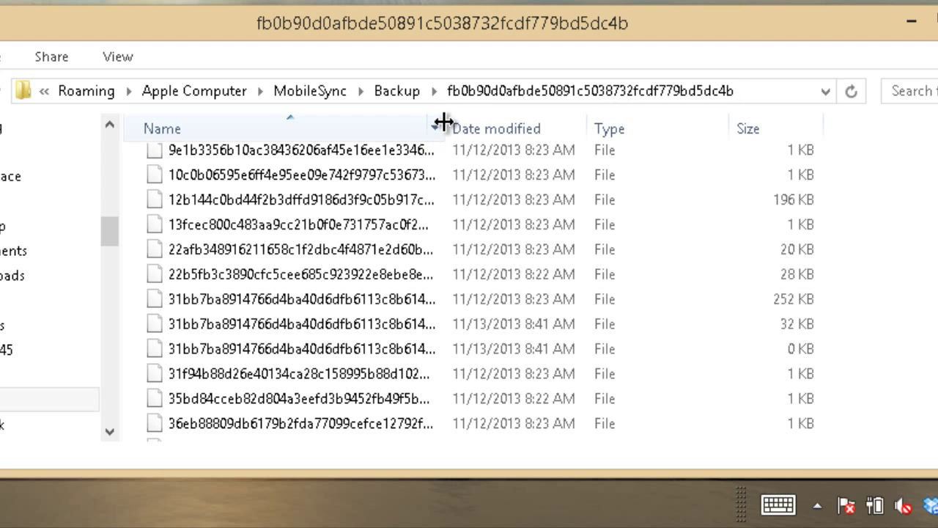
pyautogui.moveTo(444, 121); pyautogui.dragTo(567, 164)
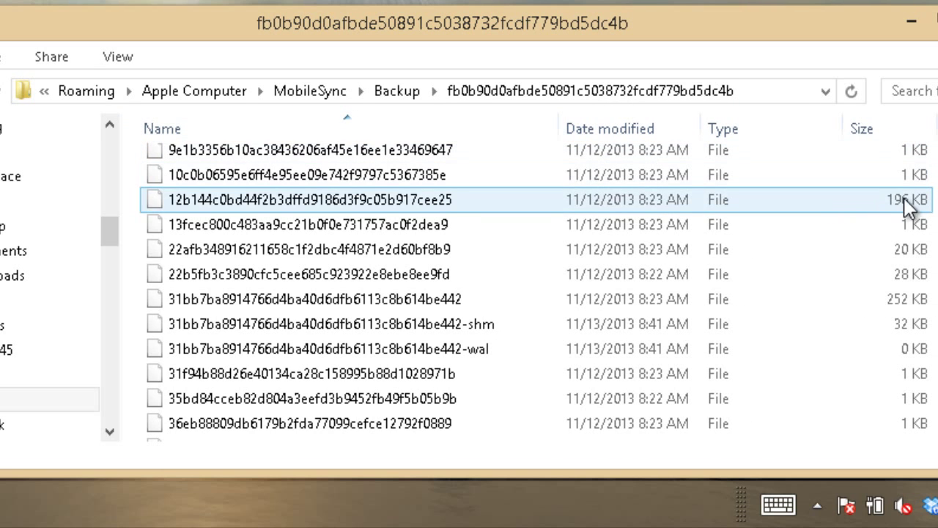
pyautogui.scroll(-15, 755, 209)
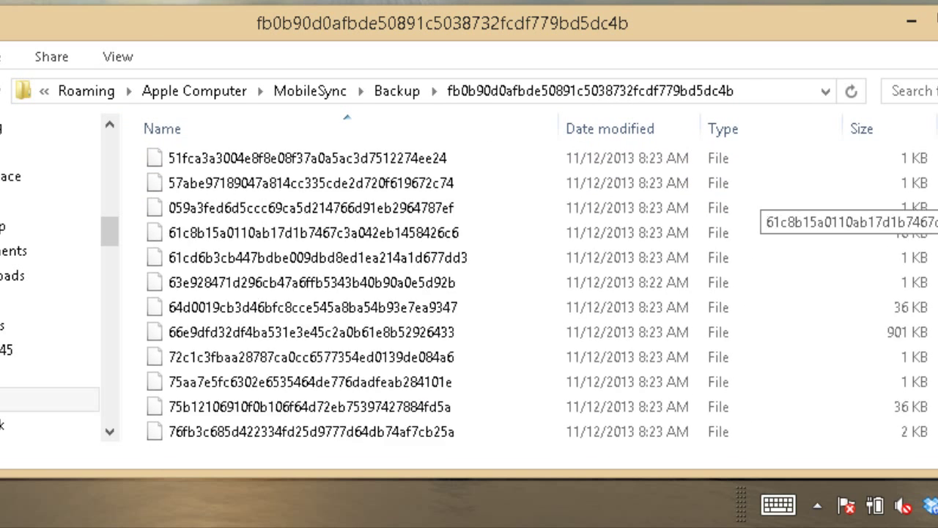
pyautogui.scroll(1, 755, 209)
pyautogui.scroll(-15, 755, 209)
pyautogui.scroll(-10, 755, 209)
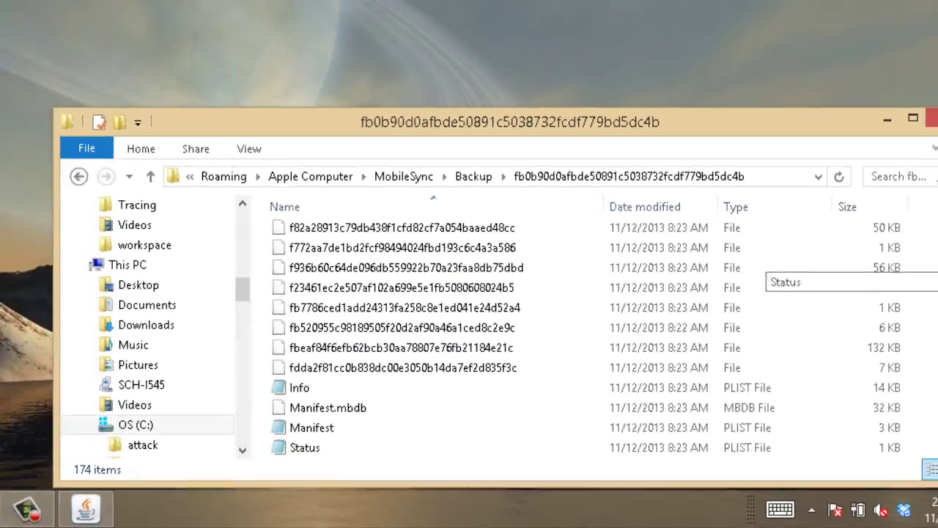
# - Check the device name in the Info PLIST file of the fb0b90d0 backup and return to the Backup folder
pyautogui.click(250, 365)
pyautogui.doubleClick(469, 426)
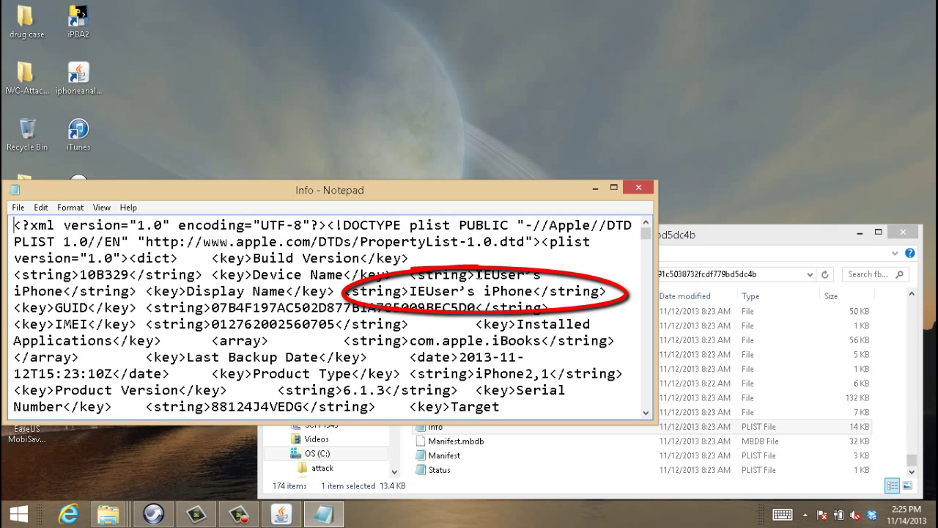
pyautogui.moveTo(477, 276); pyautogui.dragTo(538, 272)
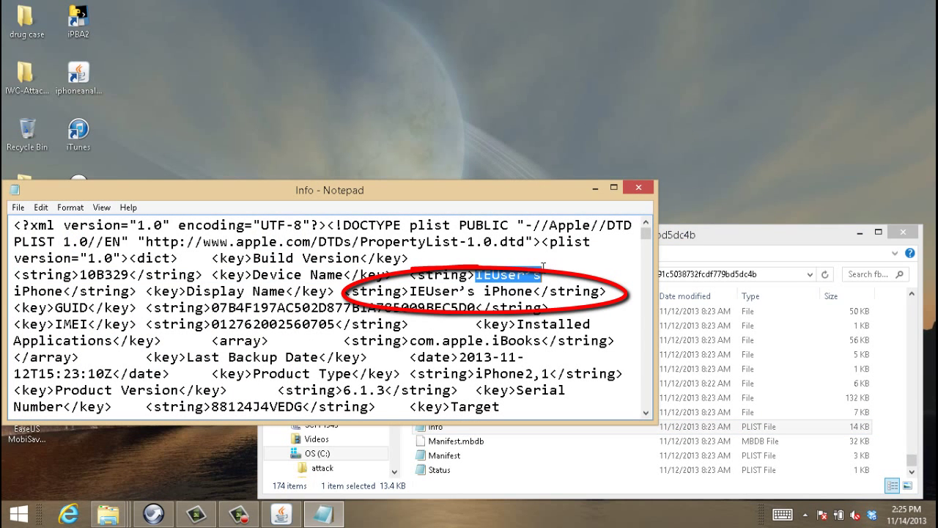
pyautogui.click(640, 189)
pyautogui.click(564, 274)
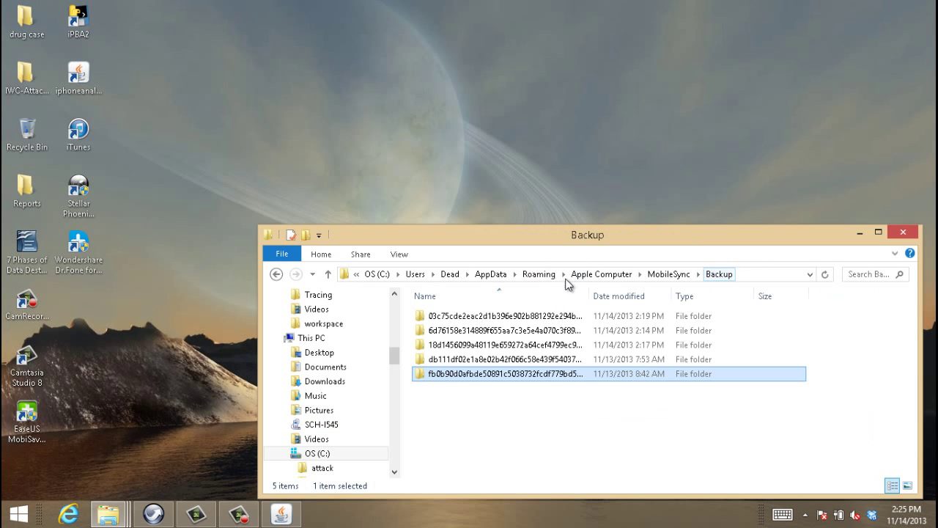
# - Check the device name in the Info PLIST file of the db111df0 backup and return to the Backup folder
pyautogui.doubleClick(513, 359)
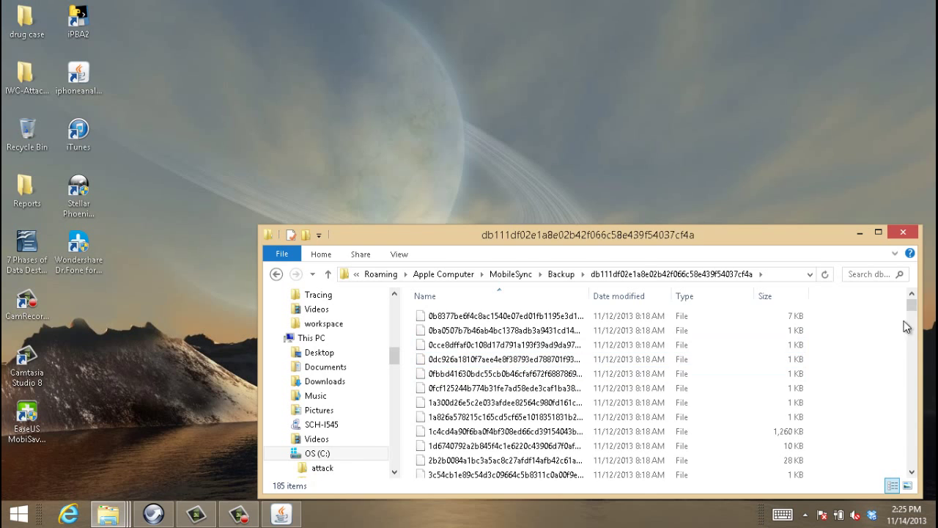
pyautogui.moveTo(912, 308); pyautogui.dragTo(921, 482)
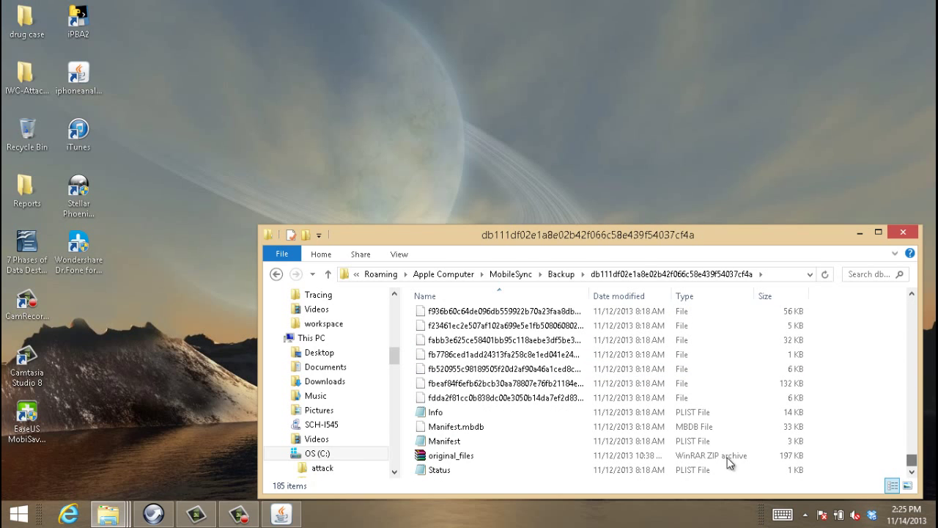
pyautogui.doubleClick(480, 412)
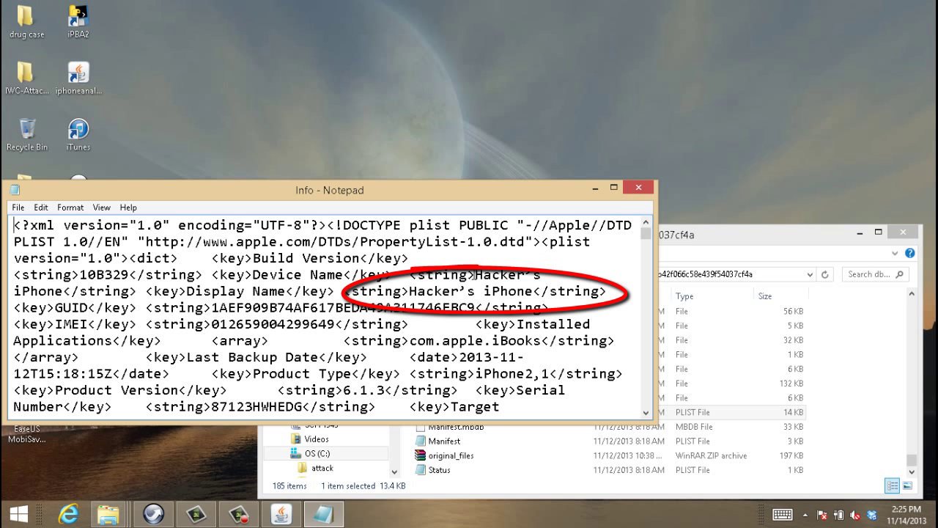
pyautogui.click(636, 188)
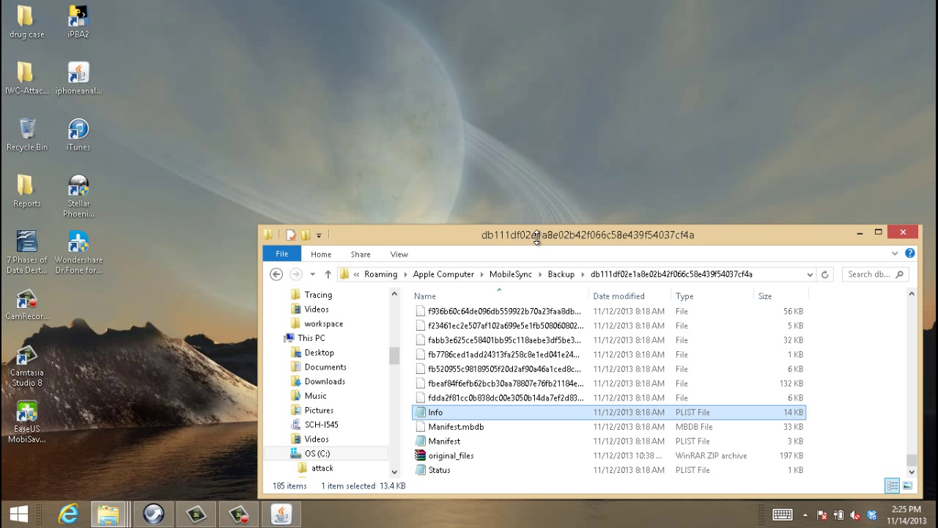
pyautogui.click(560, 274)
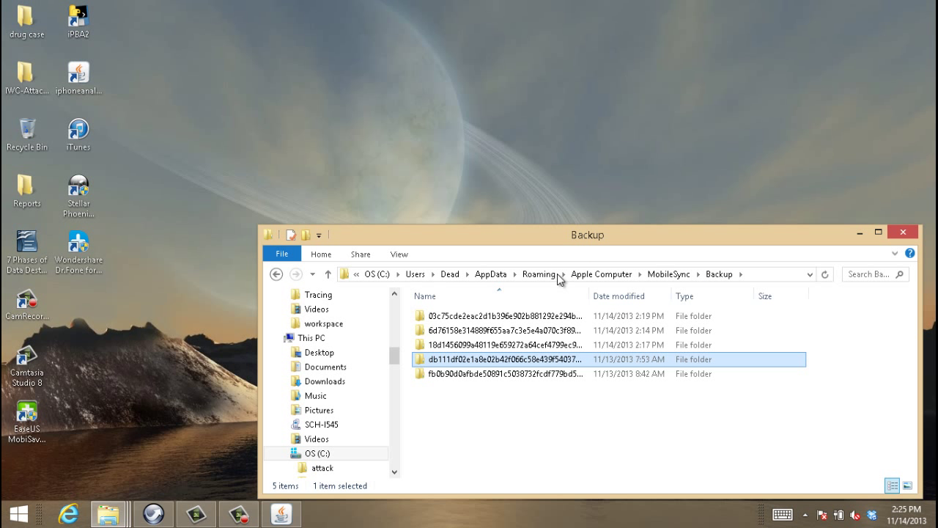
# - Paste a copy of the db111df0 backup folder onto the desktop
pyautogui.click(115, 327)
pyautogui.rightClick(115, 327)
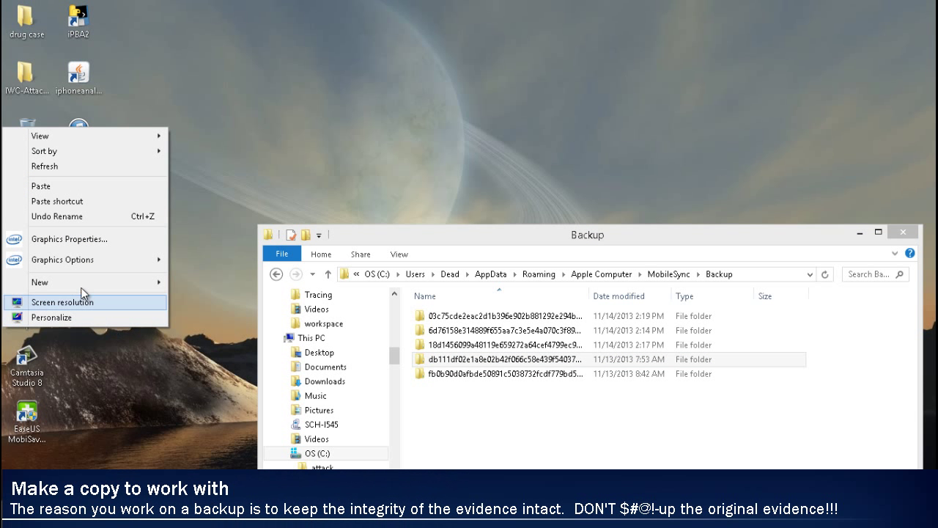
pyautogui.click(71, 194)
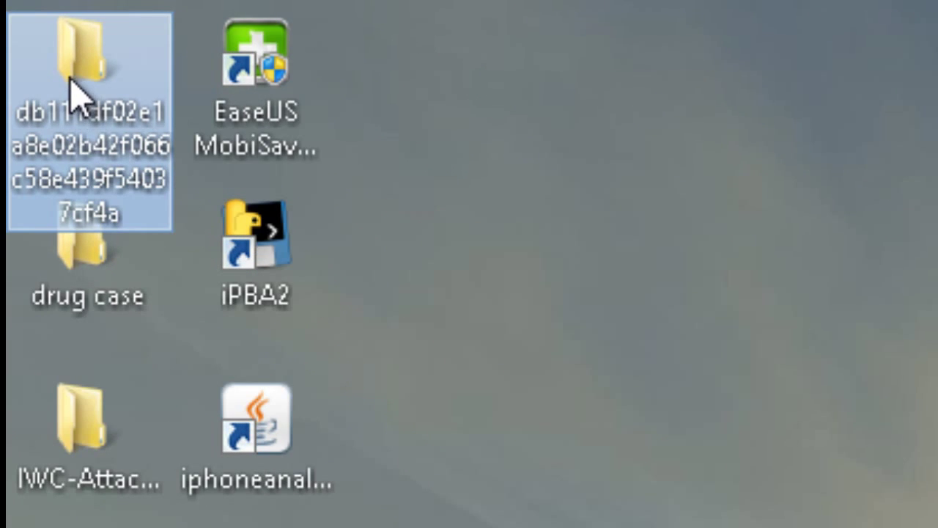
# - Rename the copied backup folder on the desktop as hacker-iPhone
pyautogui.click(105, 178)
pyautogui.write('hacker-')
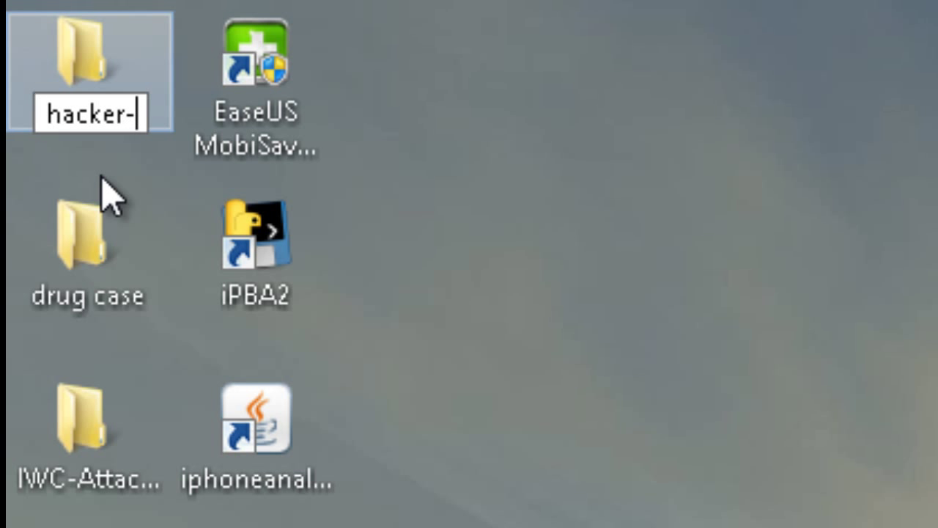
pyautogui.write('iPone')
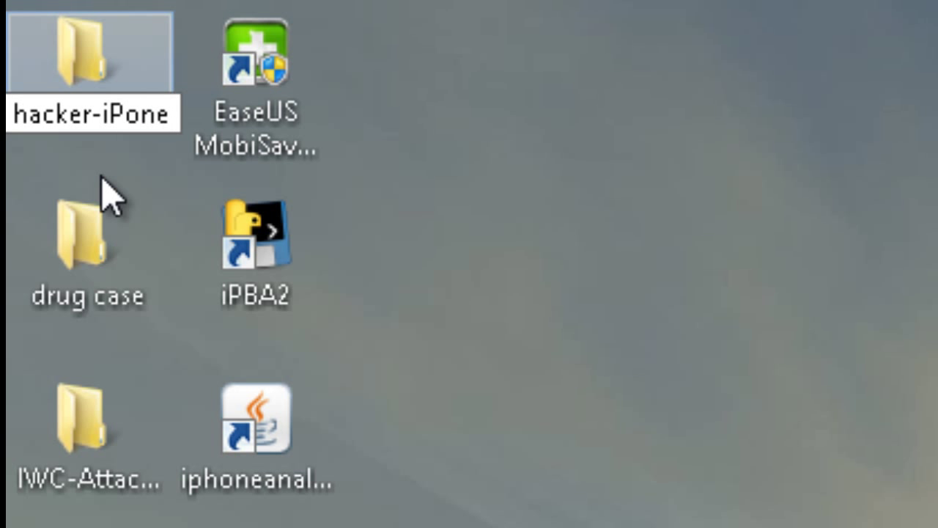
pyautogui.press('Return')
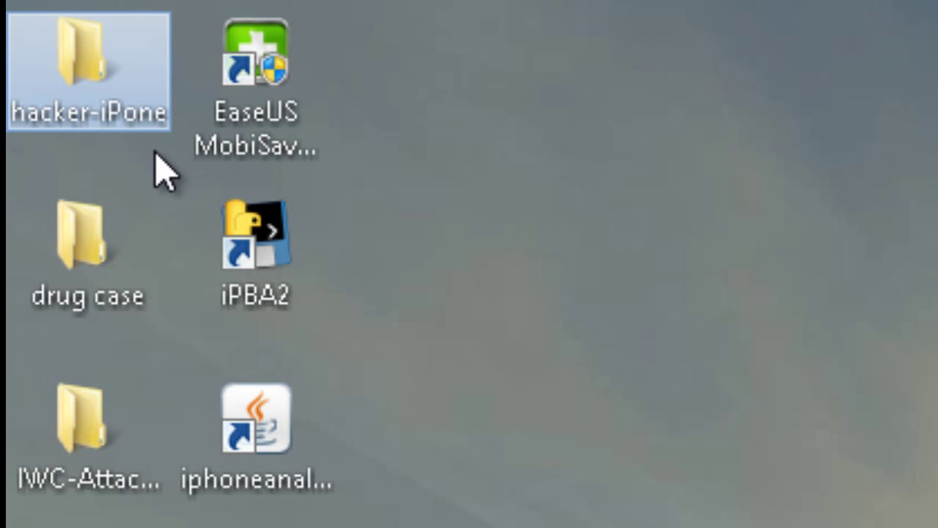
pyautogui.click(127, 114)
pyautogui.write('h')
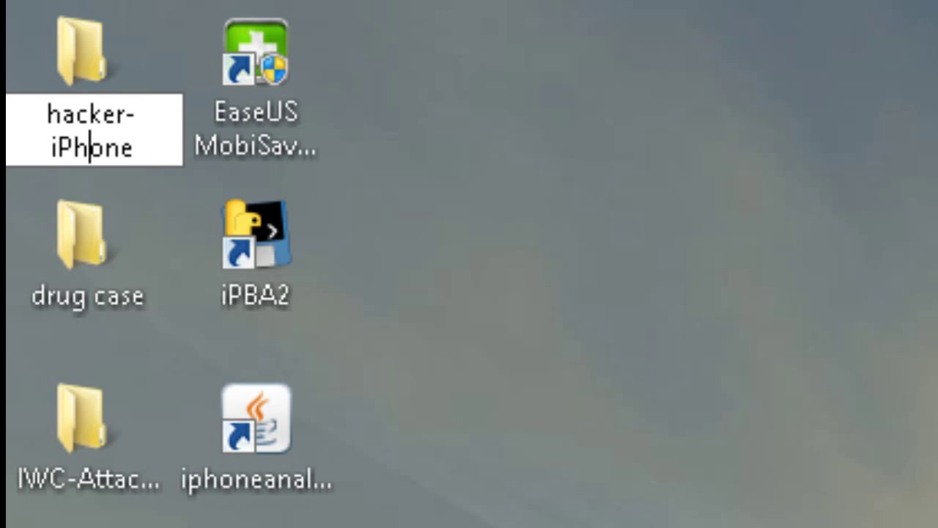
pyautogui.press('Return')
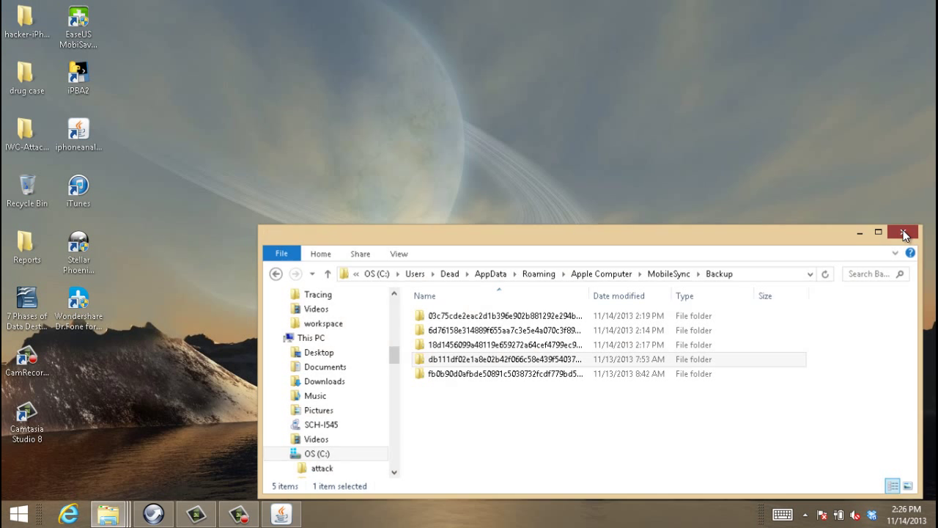
# - Close the Backup folder window, launch iPhone Analyzer and open the desktop's hacker-iPhone folder as a new backup directory
pyautogui.click(904, 233)
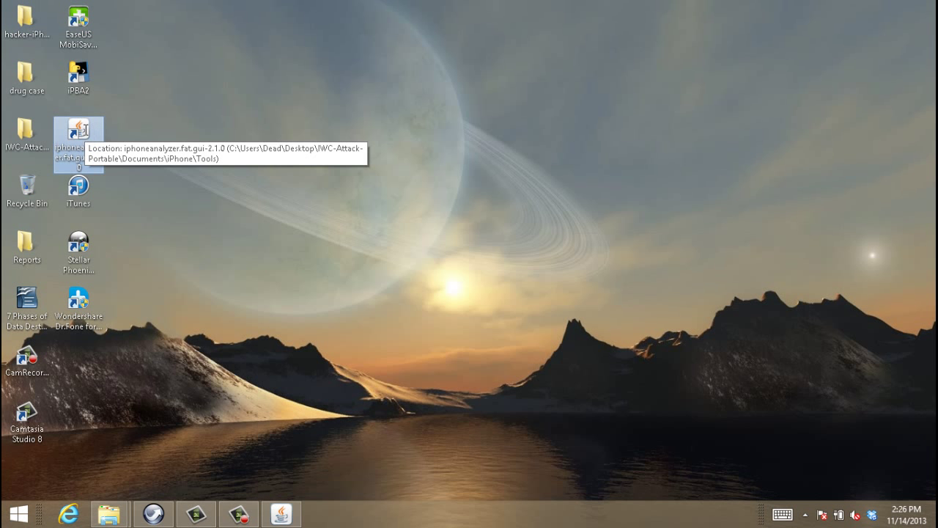
pyautogui.doubleClick(80, 132)
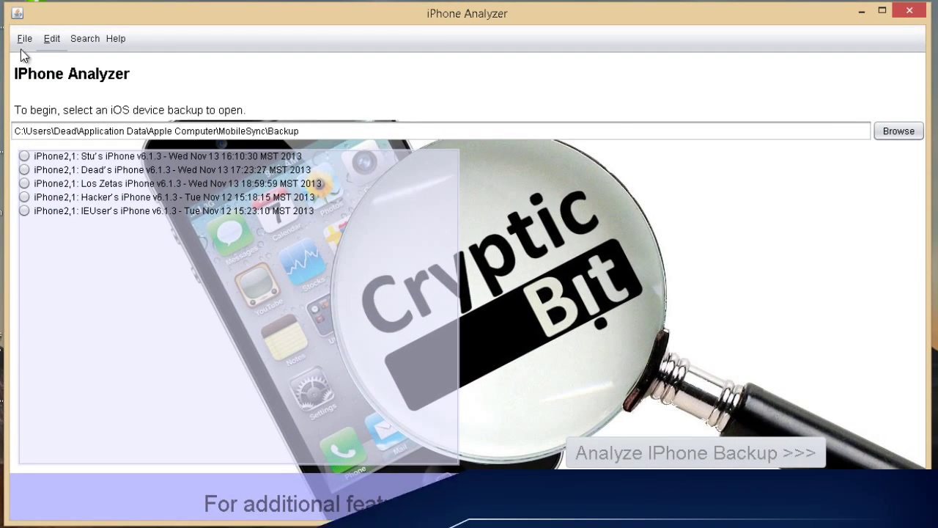
pyautogui.click(24, 41)
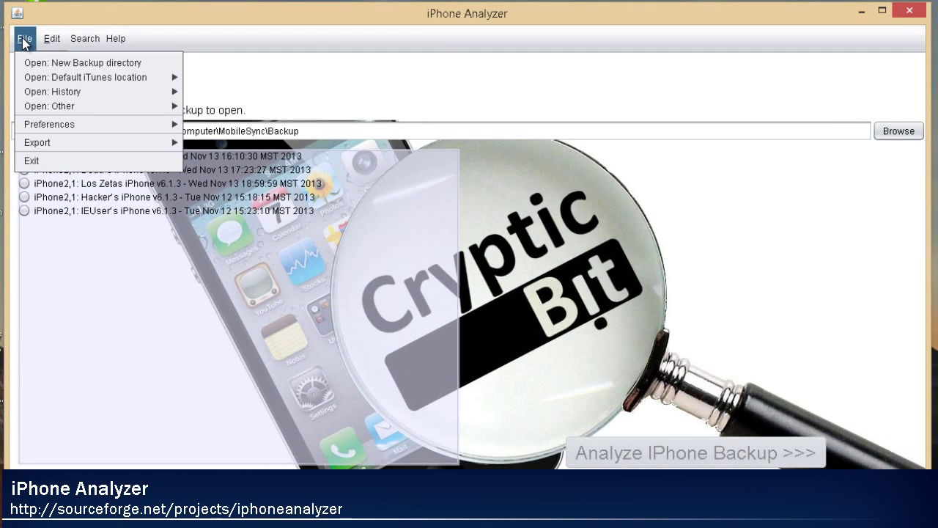
pyautogui.click(56, 64)
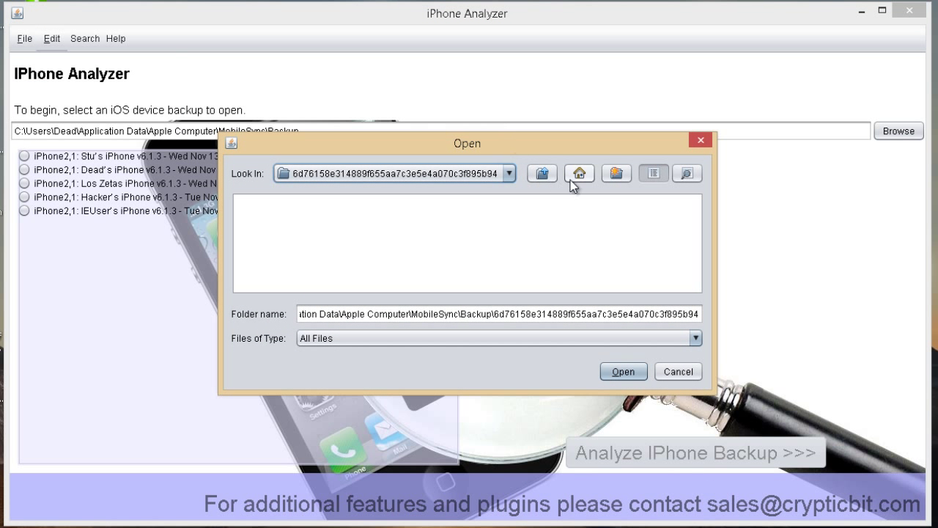
pyautogui.click(577, 177)
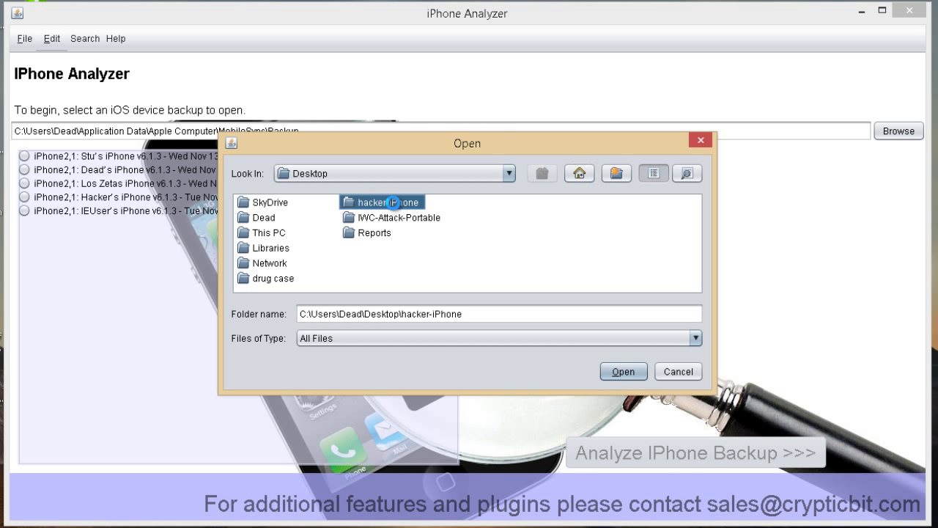
pyautogui.doubleClick(393, 203)
pyautogui.click(639, 375)
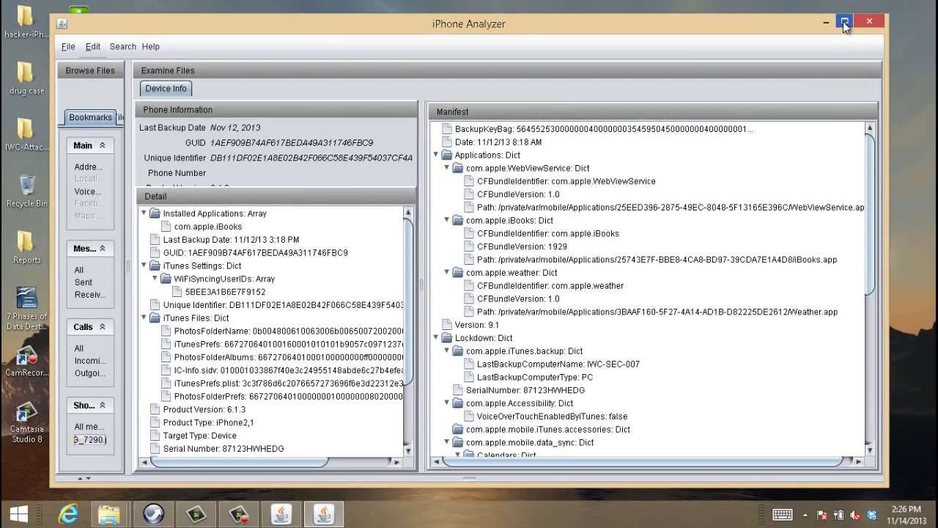
# - Maximize the iPhone Analyzer window and widen the Browse Files pane so its bookmark names fit
pyautogui.click(882, 10)
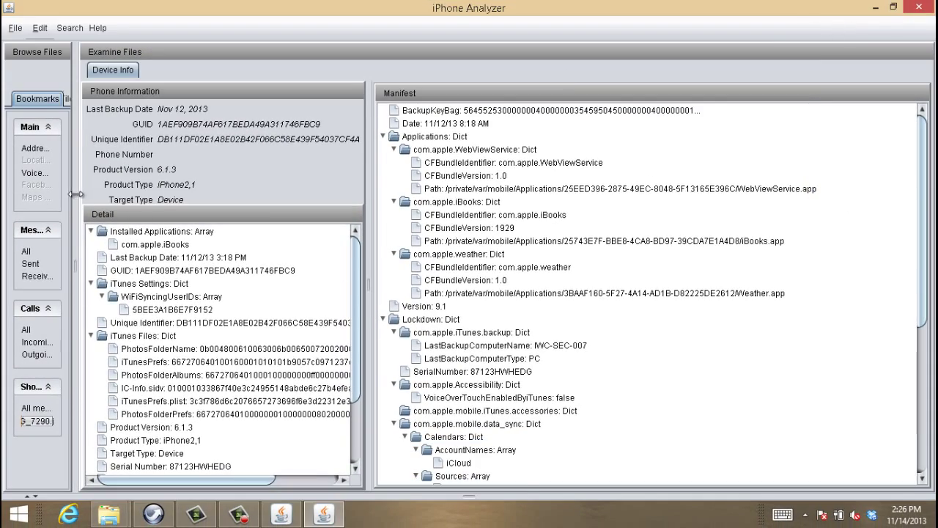
pyautogui.moveTo(76, 194); pyautogui.dragTo(182, 194)
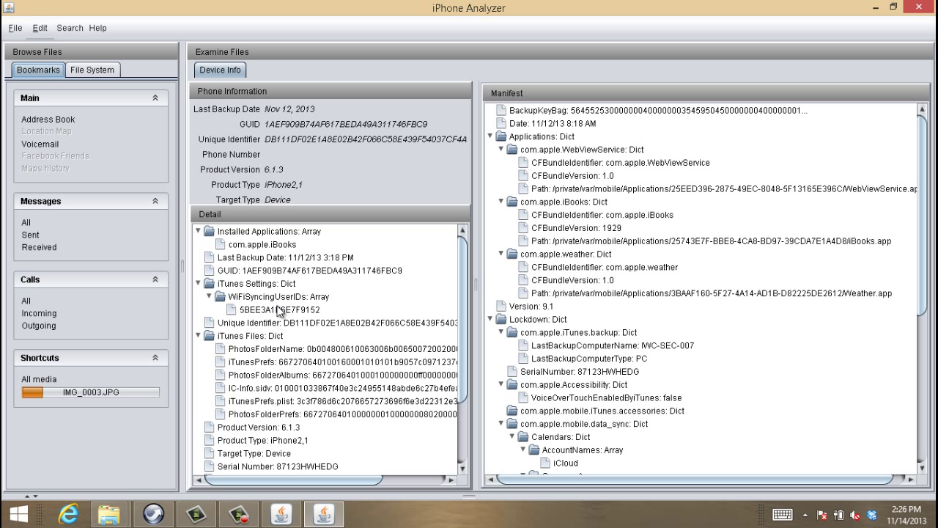
# - Examine the product version, product type, serial number and IMEI entries in the device details
pyautogui.click(284, 428)
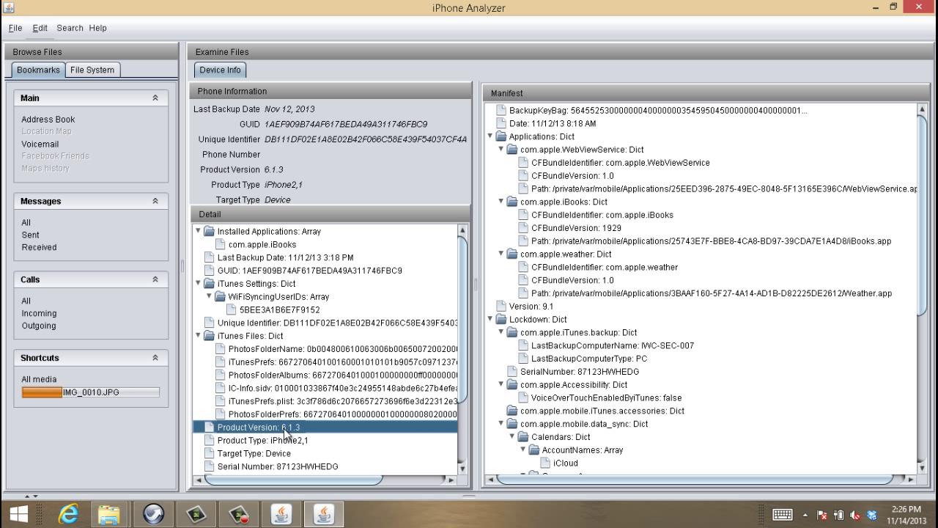
pyautogui.click(305, 440)
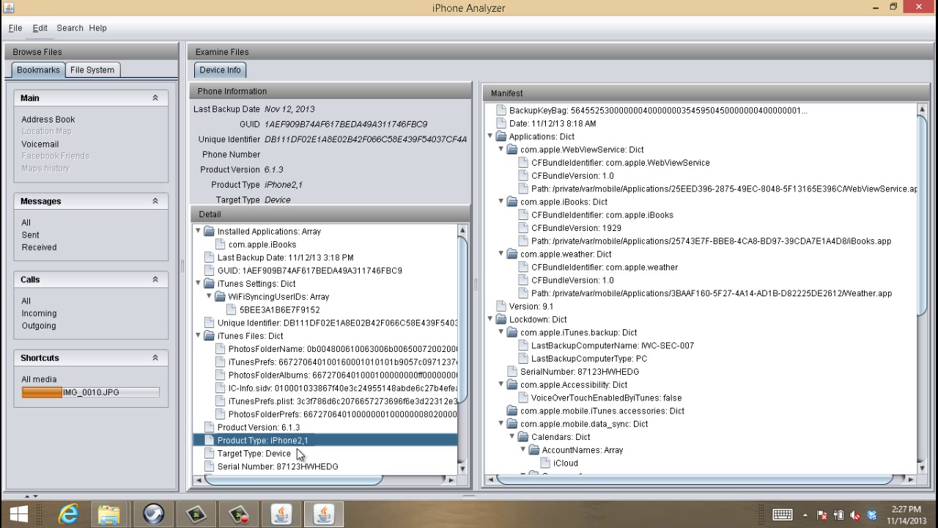
pyautogui.click(296, 465)
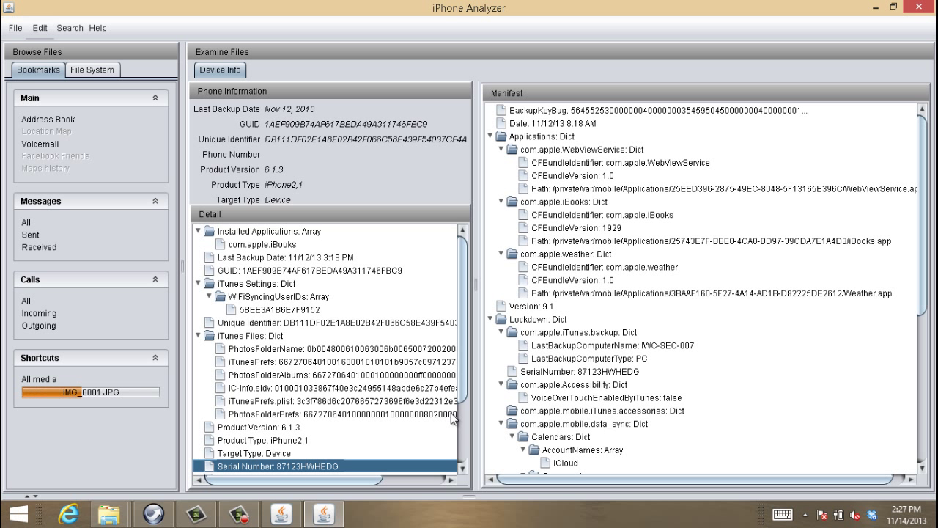
pyautogui.moveTo(461, 392); pyautogui.dragTo(461, 458)
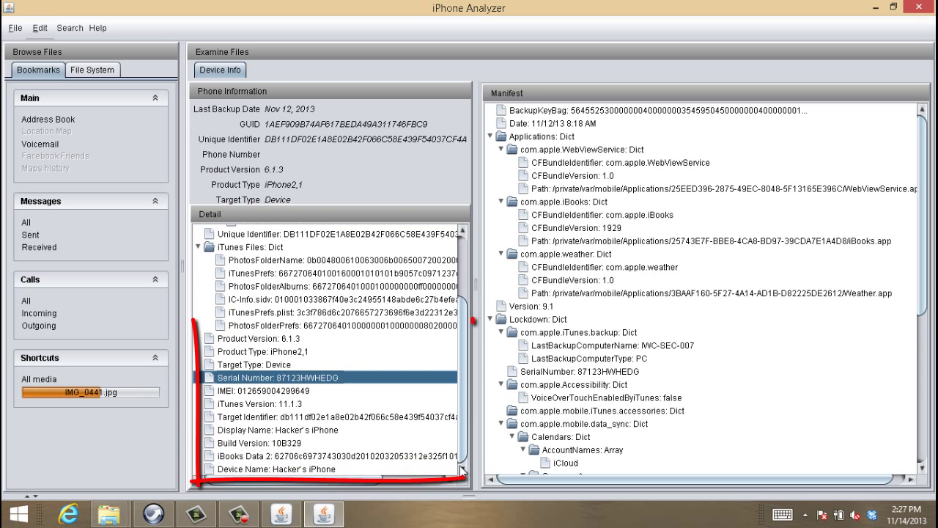
pyautogui.click(303, 393)
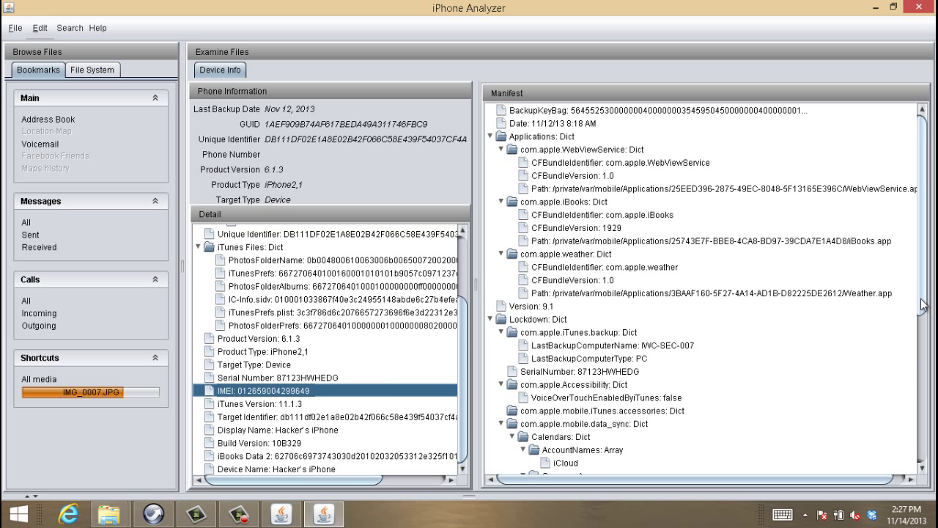
# - Look through the backup manifest to its end and select the LastBackupComputerName entry under com.apple.iTunes.backup
pyautogui.moveTo(925, 311); pyautogui.dragTo(932, 480)
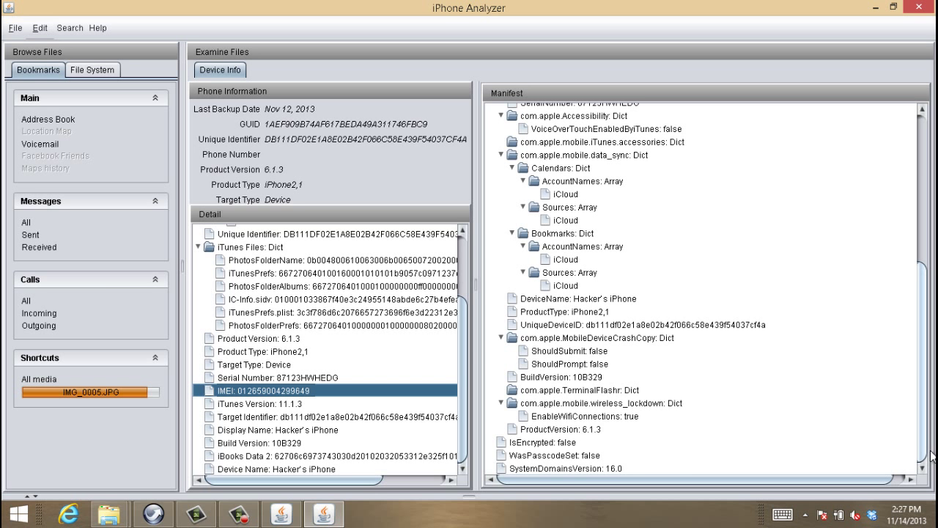
pyautogui.scroll(4, 826, 330)
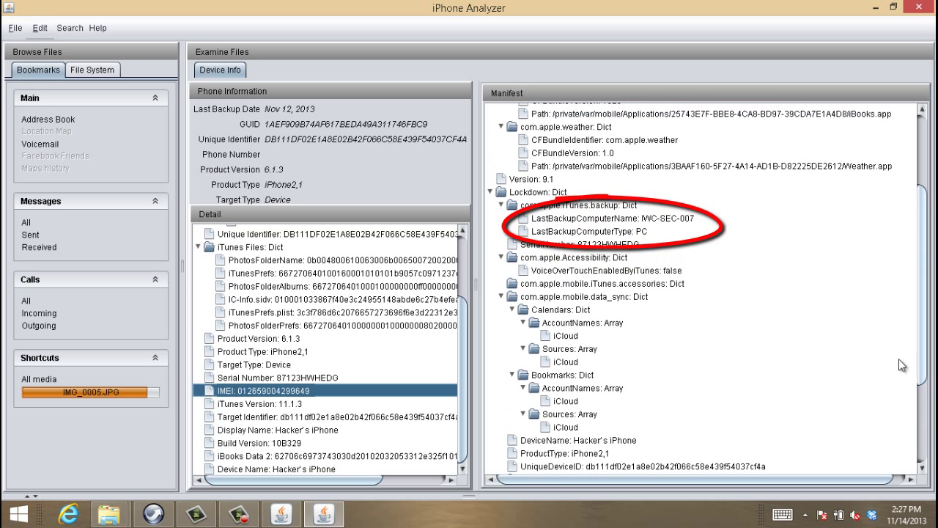
pyautogui.click(614, 218)
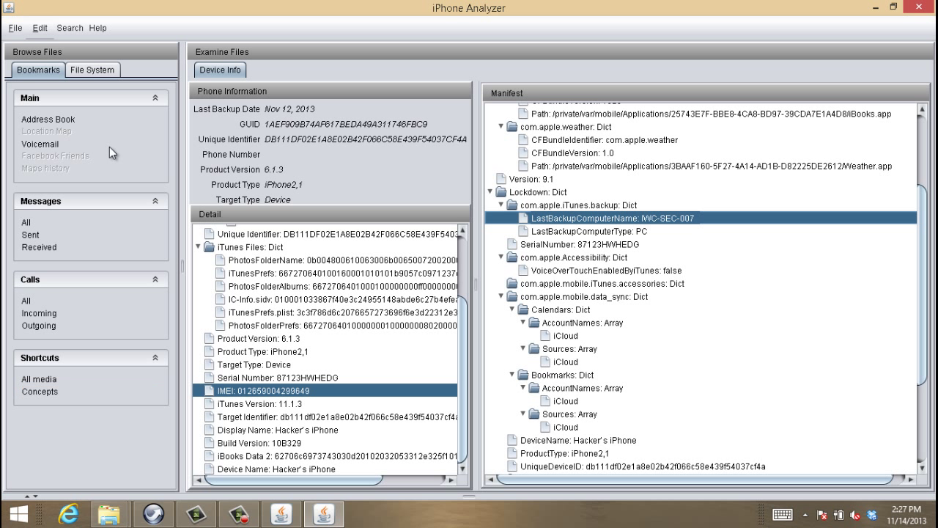
# - Show all media in the backup, view the photos IMG_0007.JPG and IMG_0011.JPG, and return to the thumbnails
pyautogui.click(46, 379)
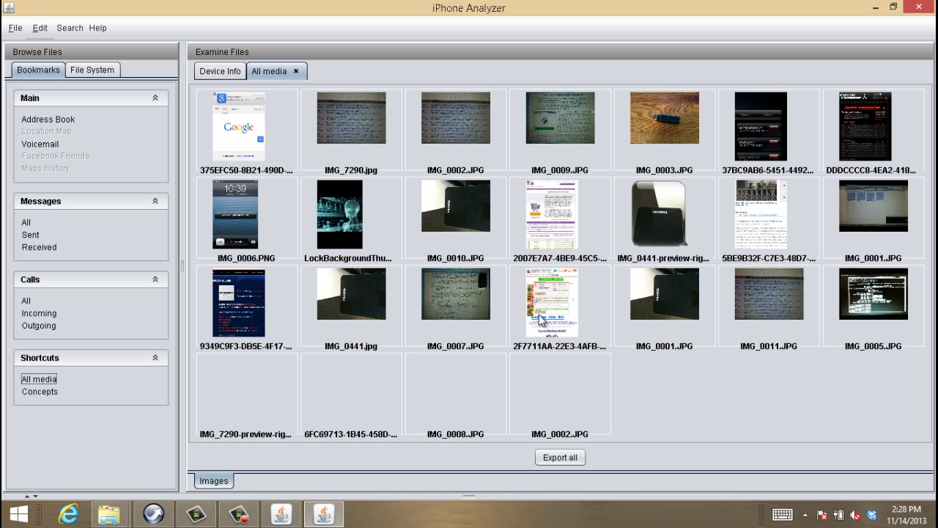
pyautogui.doubleClick(466, 301)
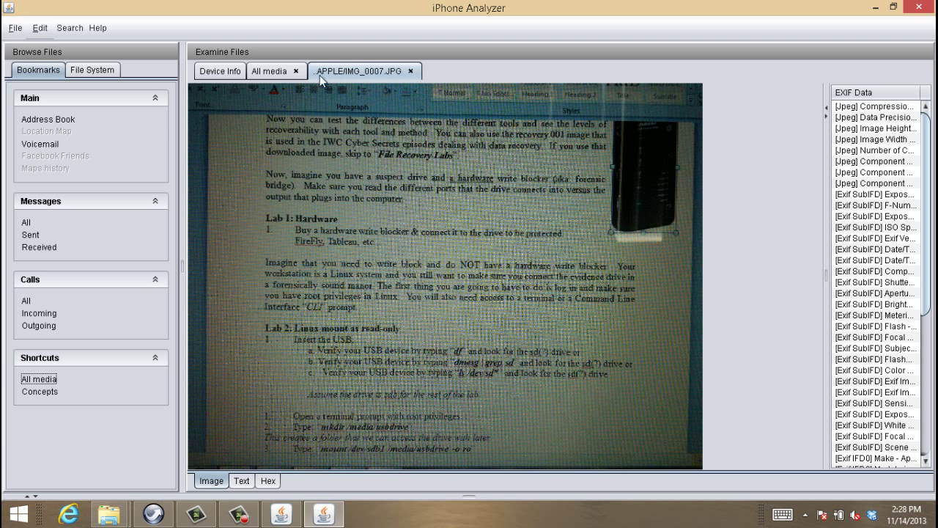
pyautogui.click(274, 72)
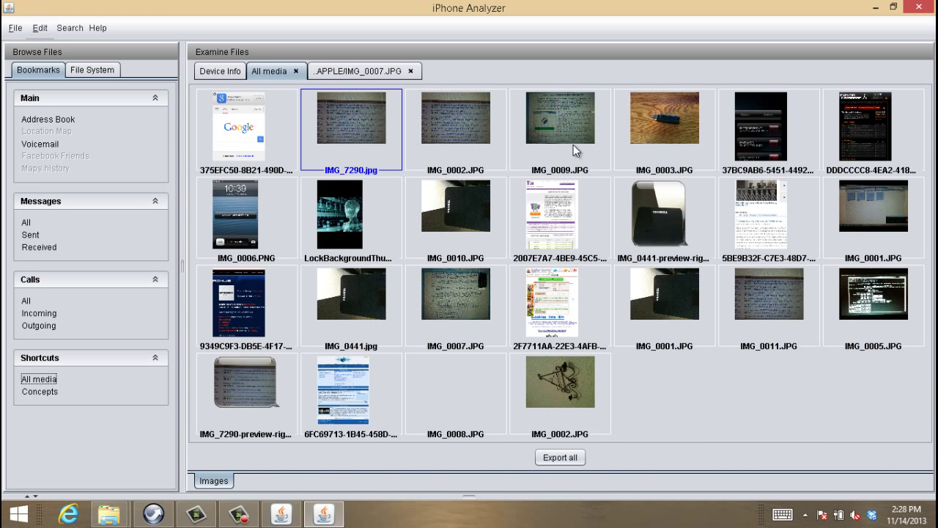
pyautogui.doubleClick(781, 286)
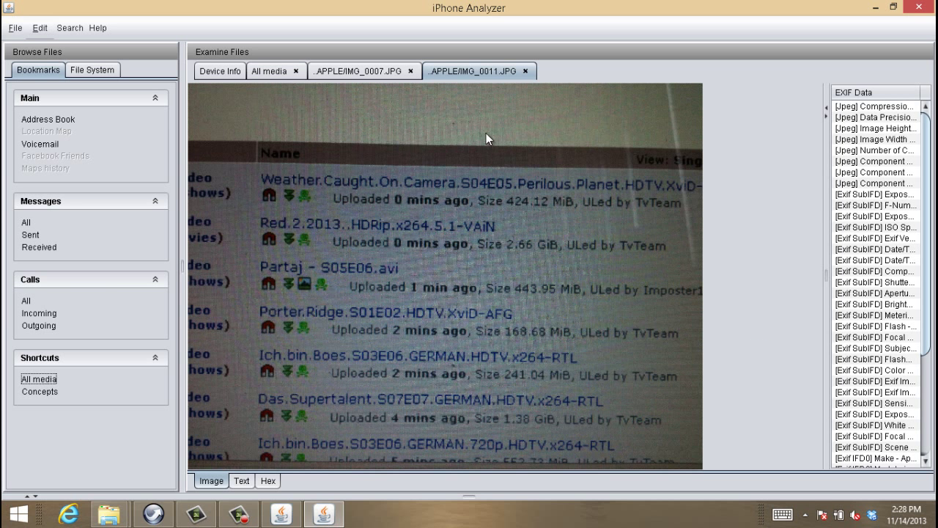
pyautogui.click(274, 71)
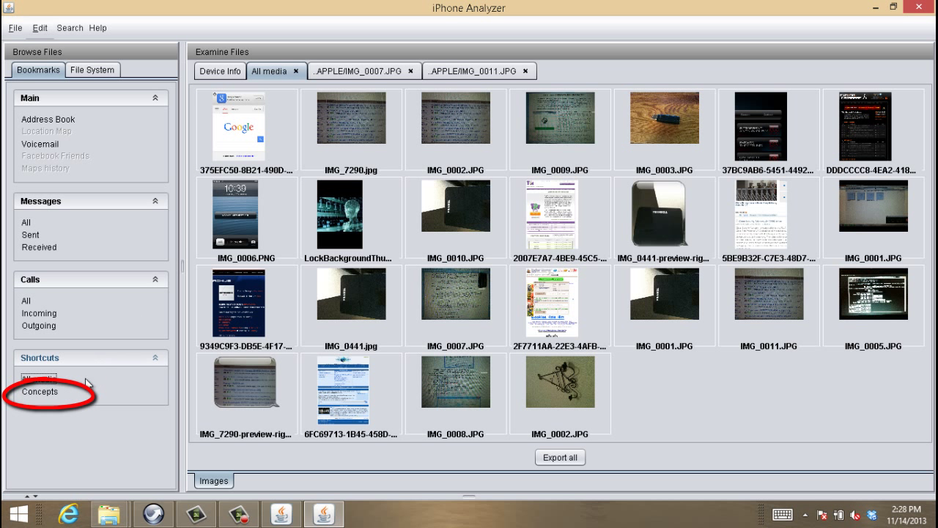
# - Open the Concepts explorer and inspect the two media metadata events that carry location coordinates
pyautogui.click(39, 393)
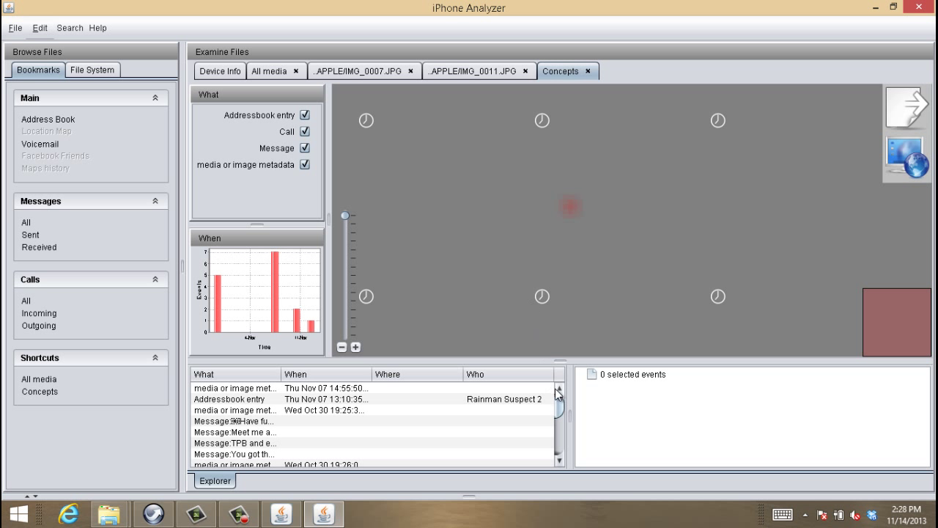
pyautogui.scroll(-3, 561, 414)
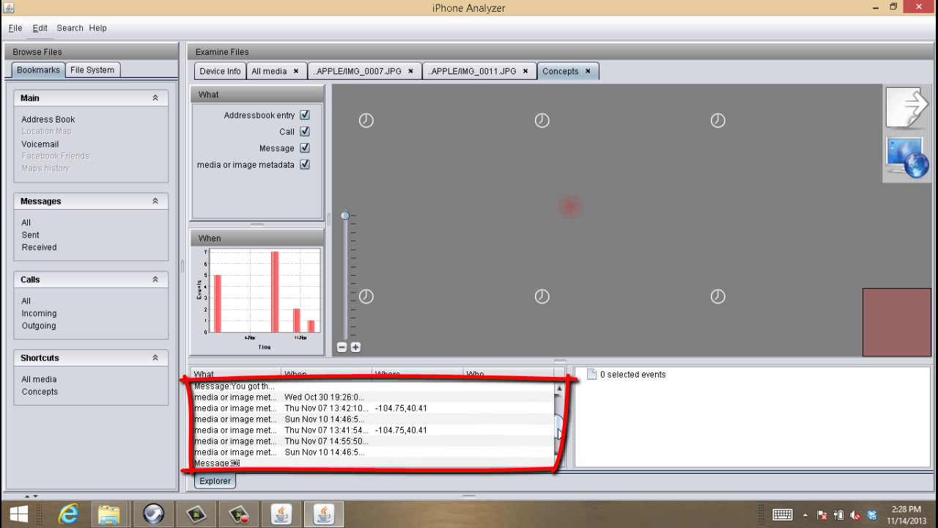
pyautogui.click(398, 408)
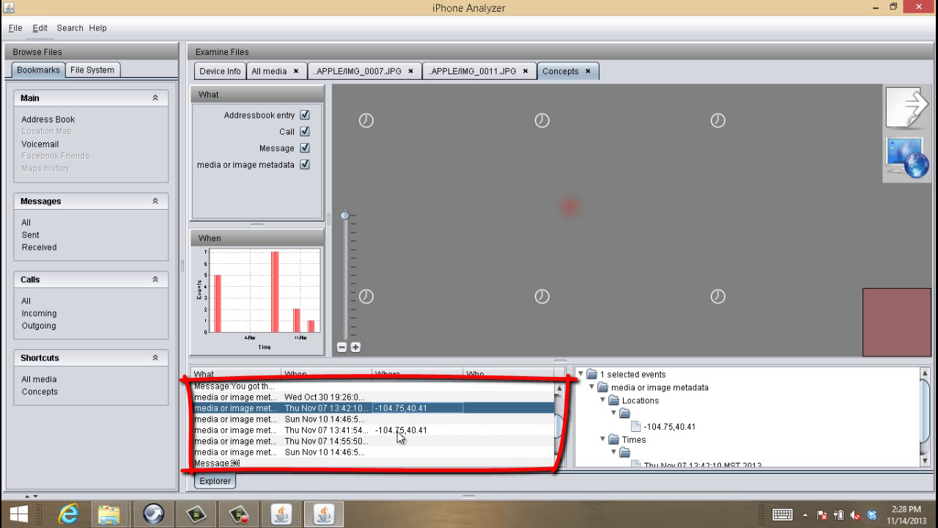
pyautogui.click(398, 430)
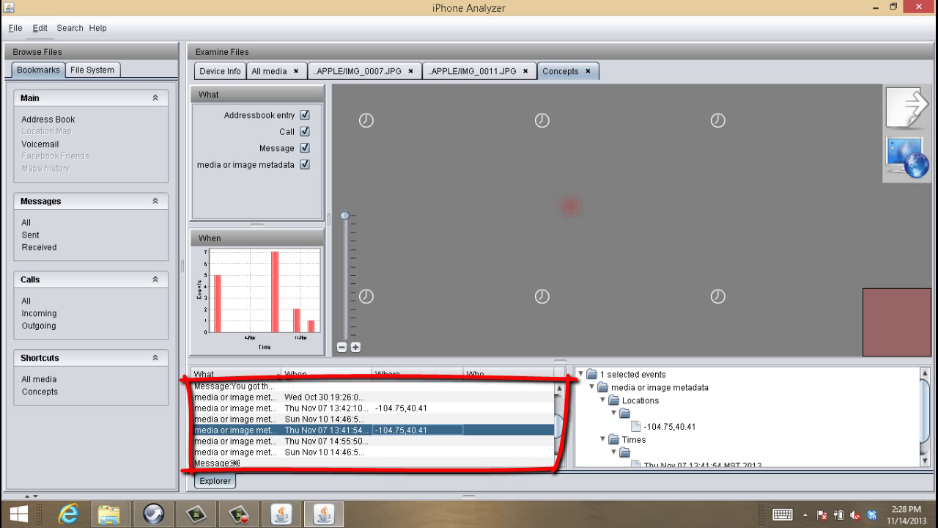
# - Widen the What and When columns of the event list and select the geotagged event of Nov 07 13:42:10
pyautogui.moveTo(281, 373); pyautogui.dragTo(313, 373)
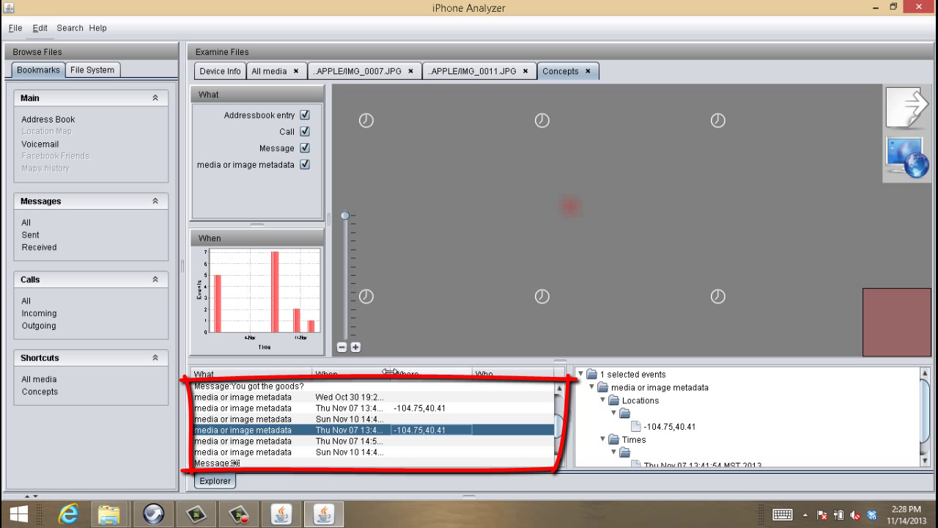
pyautogui.moveTo(390, 372); pyautogui.dragTo(444, 371)
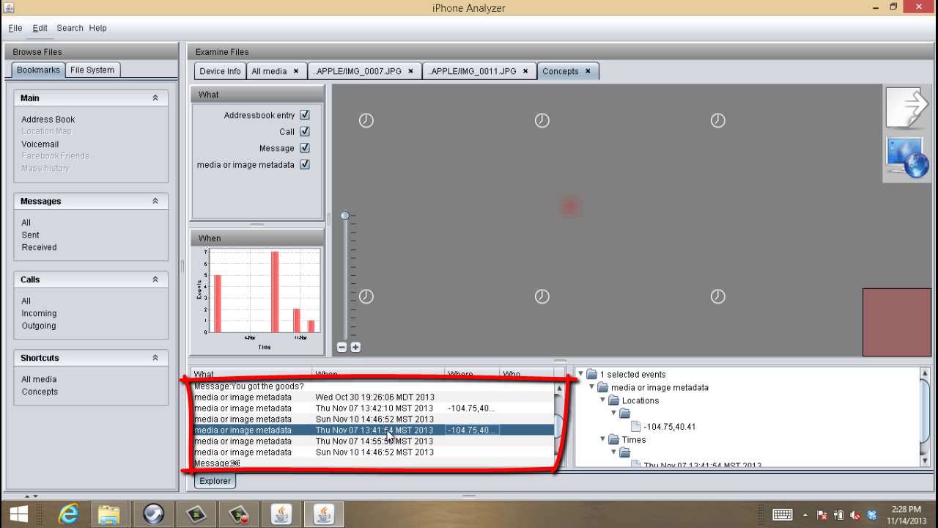
pyautogui.click(380, 408)
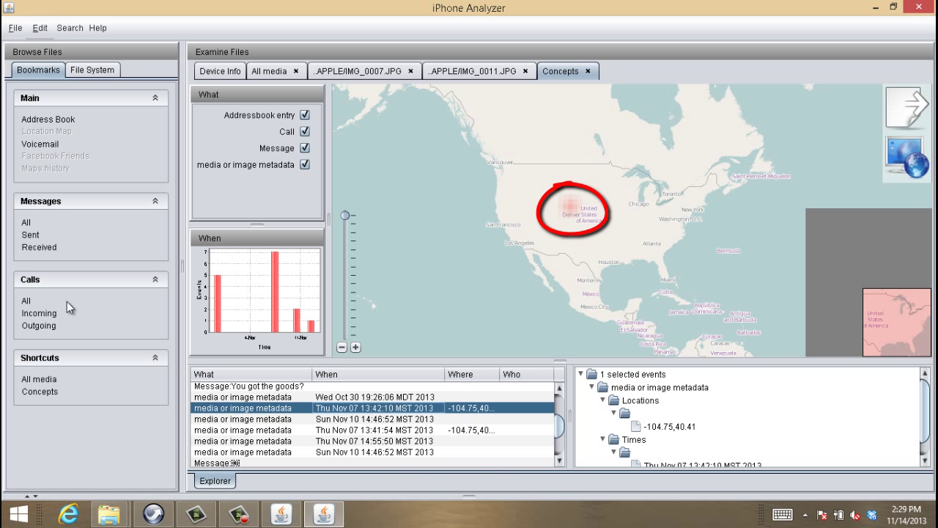
# - Show the complete call history and inspect both outgoing call records
pyautogui.click(28, 302)
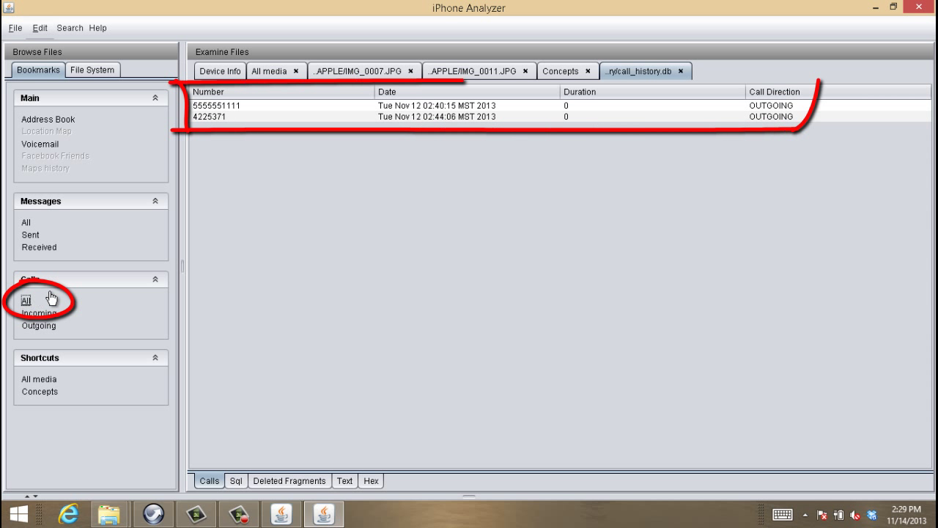
pyautogui.click(210, 107)
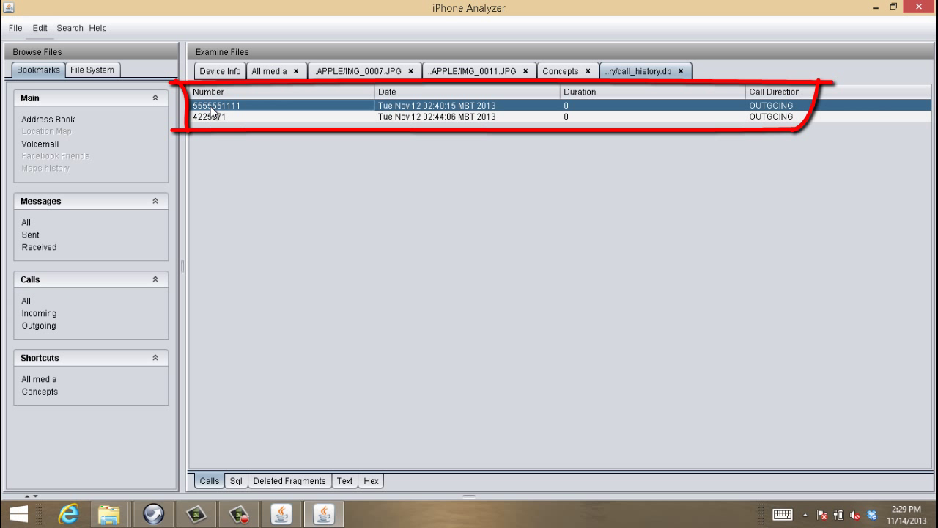
pyautogui.click(276, 116)
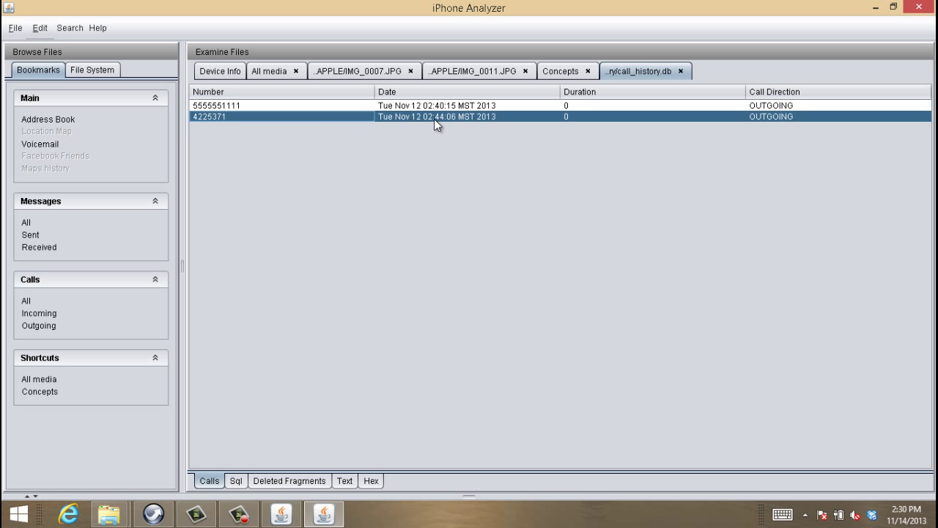
# - Show all SMS messages, widen the Number column to fit the addresses, and go through every message record
pyautogui.click(26, 222)
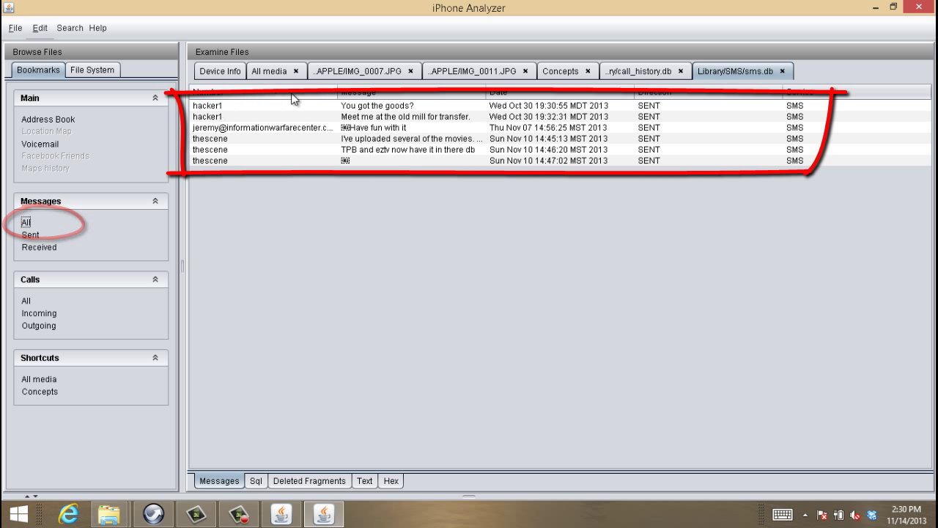
pyautogui.moveTo(339, 92); pyautogui.dragTo(365, 93)
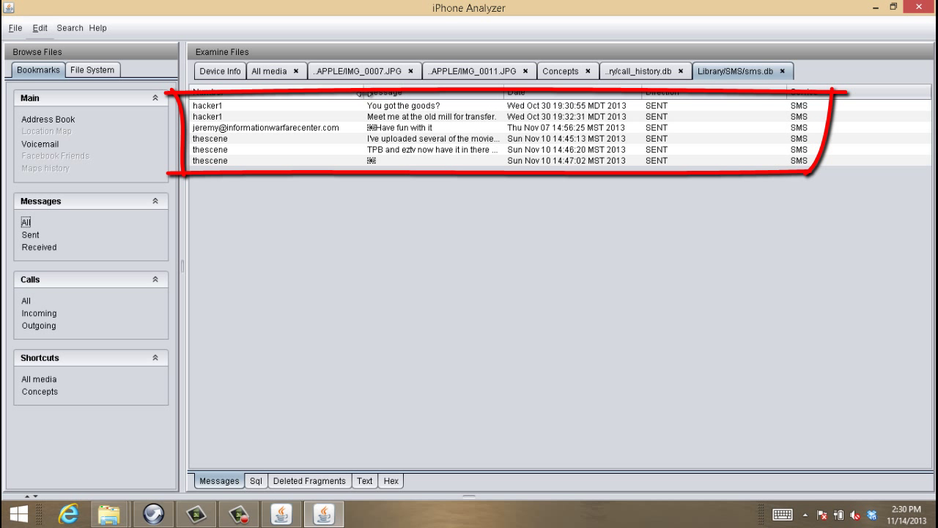
pyautogui.click(216, 106)
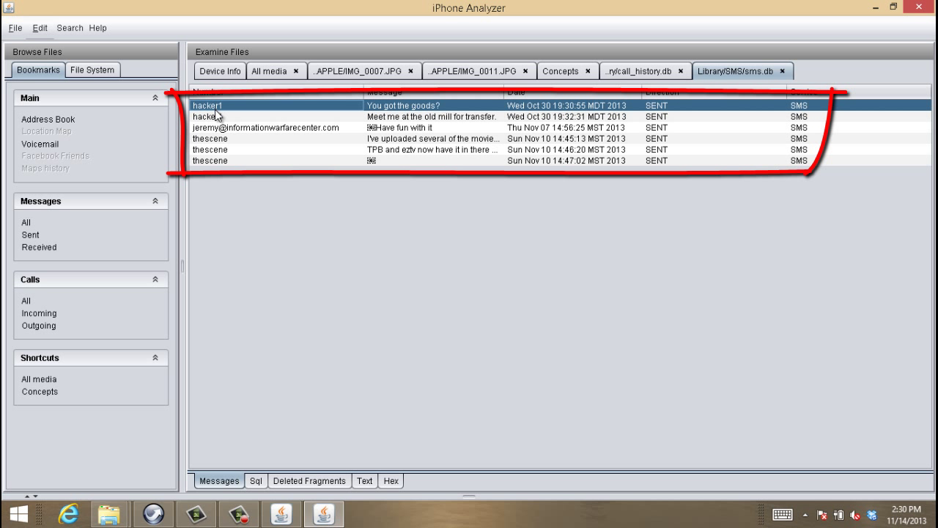
pyautogui.click(215, 117)
pyautogui.click(217, 128)
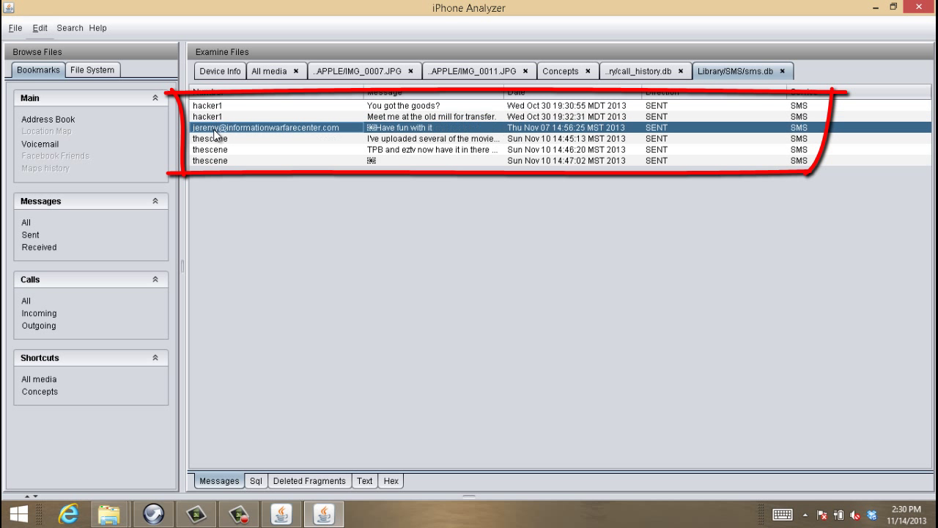
pyautogui.click(211, 140)
pyautogui.click(212, 150)
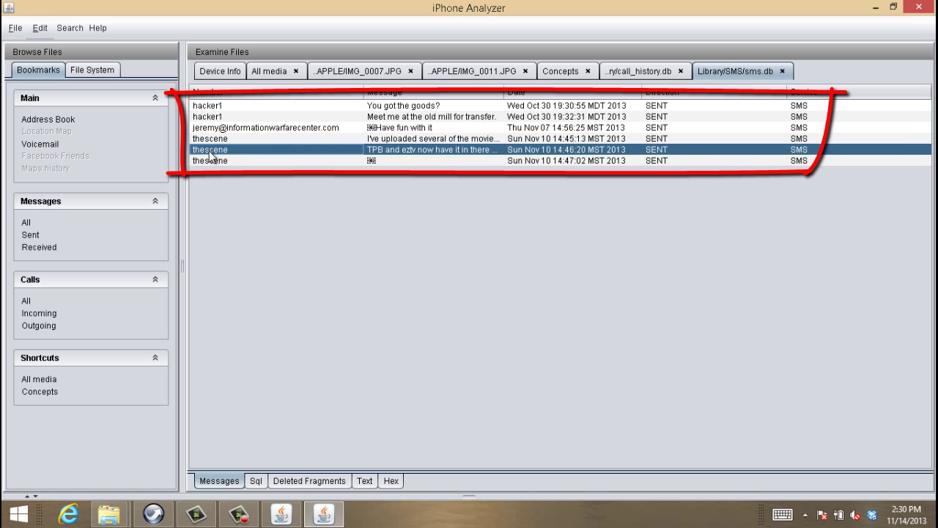
pyautogui.click(208, 160)
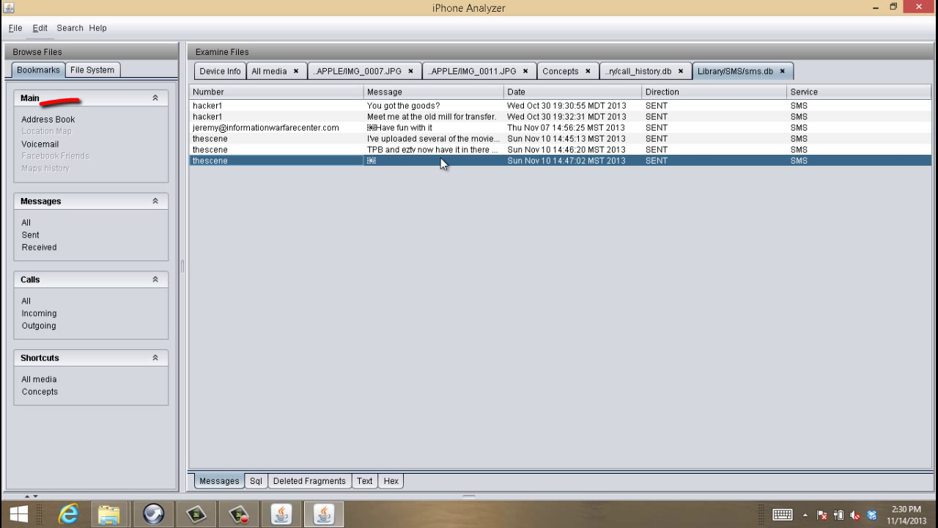
# - Open the phone's address book and select the contact entry in it
pyautogui.click(58, 122)
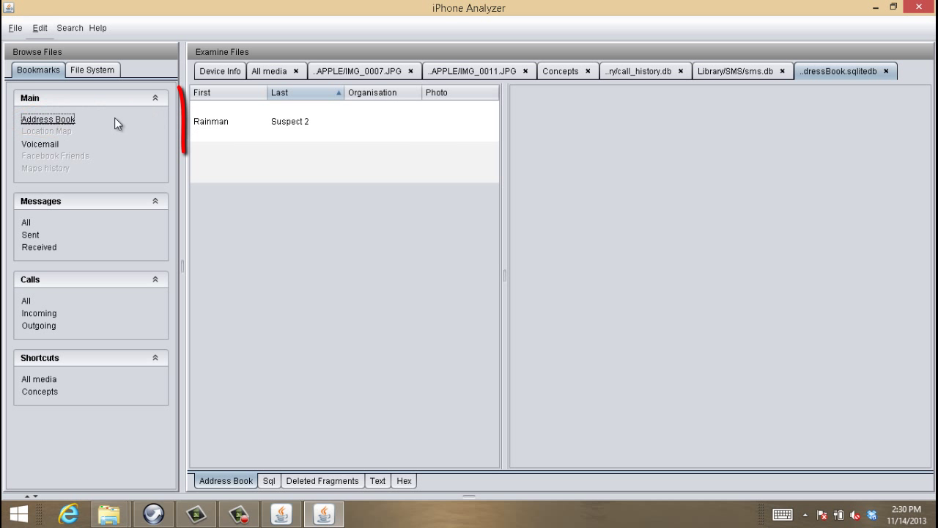
pyautogui.click(227, 128)
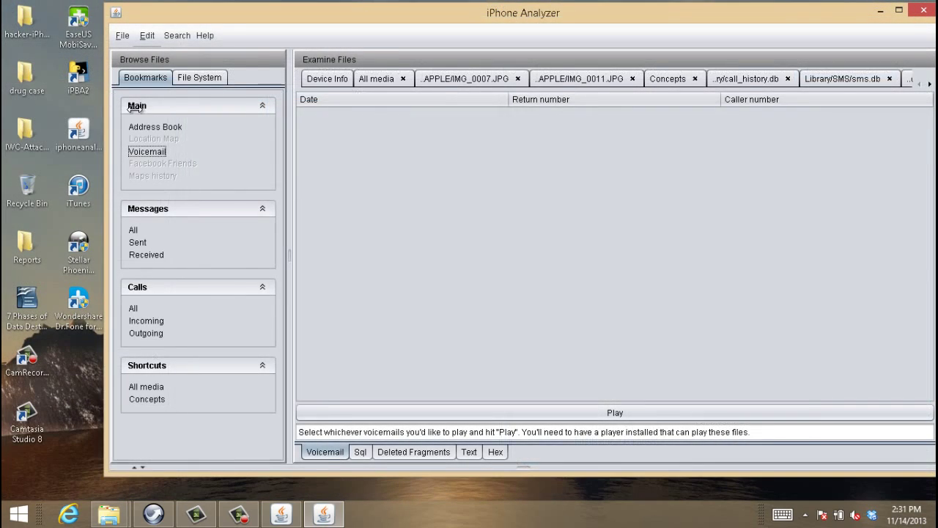
# - Export all files of the backup to a new desktop folder named hacker-case
pyautogui.moveTo(104, 127); pyautogui.dragTo(178, 127)
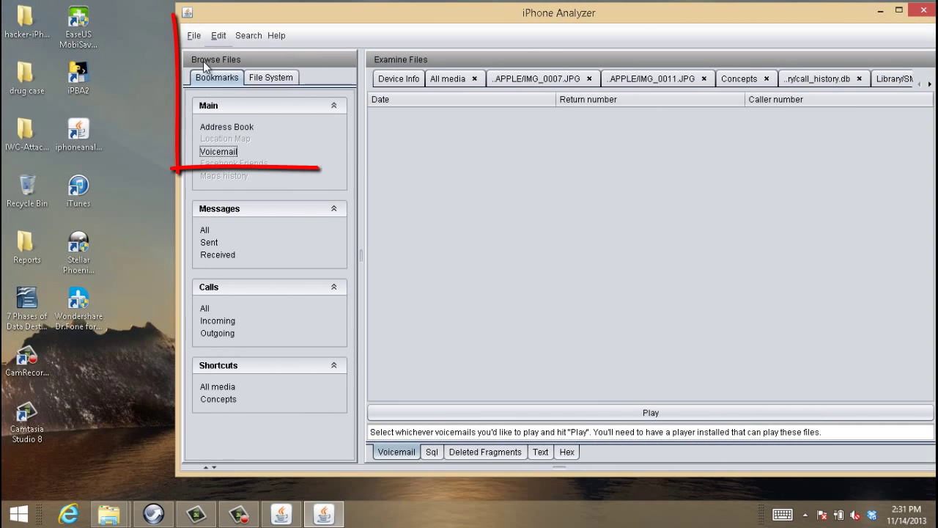
pyautogui.click(196, 37)
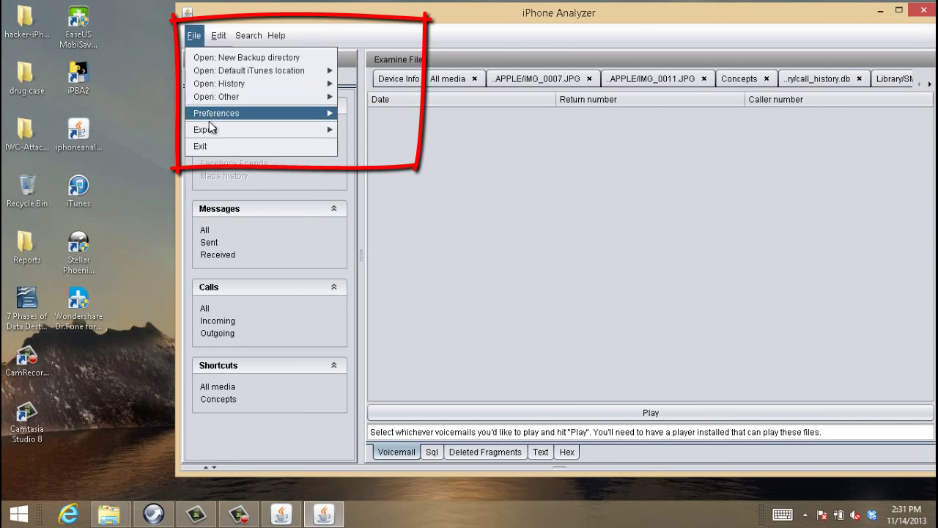
pyautogui.moveTo(209, 131)
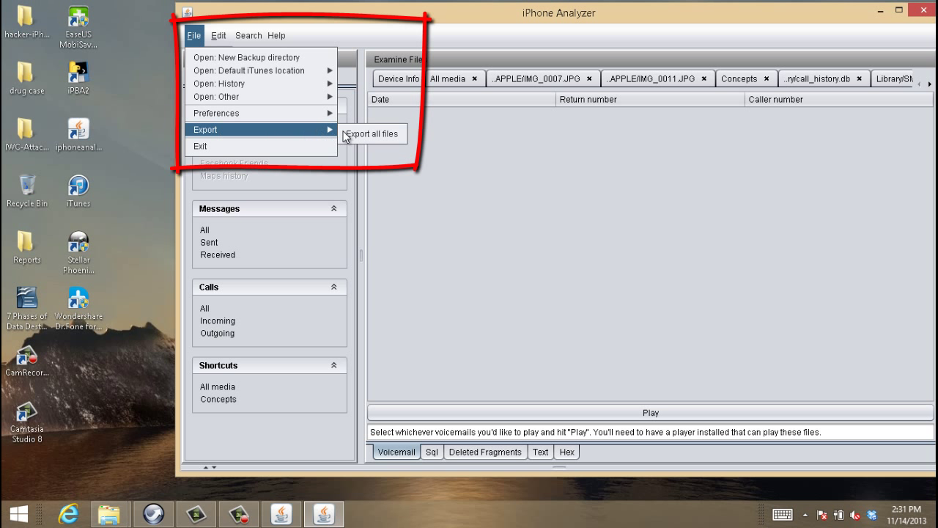
pyautogui.click(377, 135)
pyautogui.click(644, 158)
pyautogui.click(556, 284)
pyautogui.click(676, 158)
pyautogui.write('hacker-case')
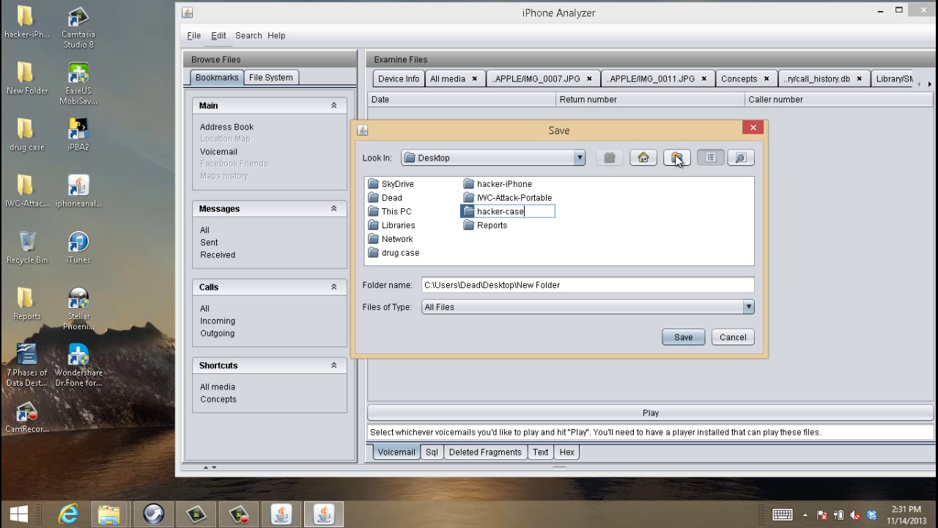
pyautogui.press('Return')
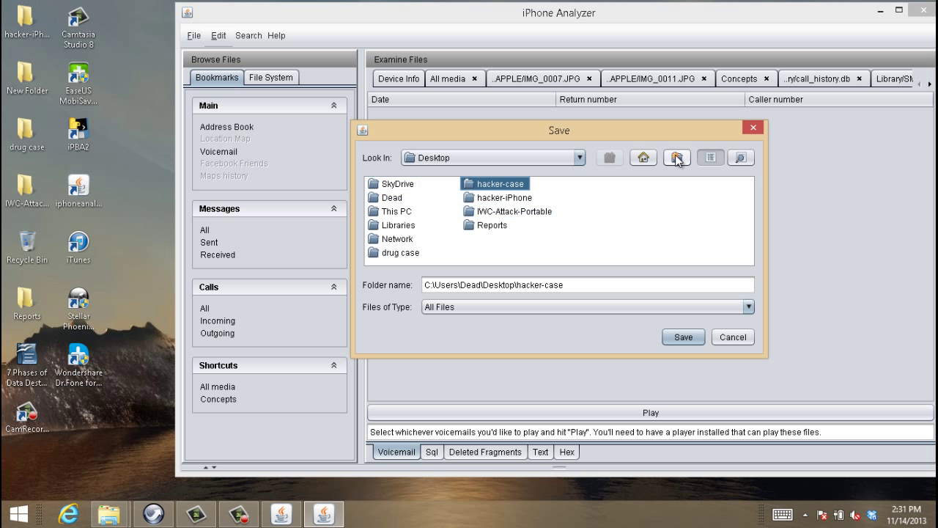
pyautogui.press('Return')
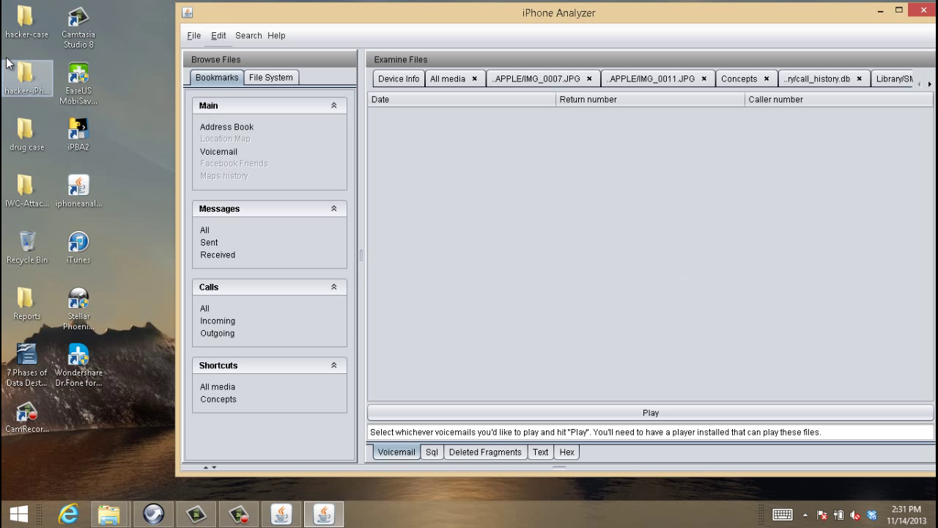
# - Open the exported hacker-case folder from the desktop and browse to Media > DCIM > 100APPLE
pyautogui.doubleClick(28, 31)
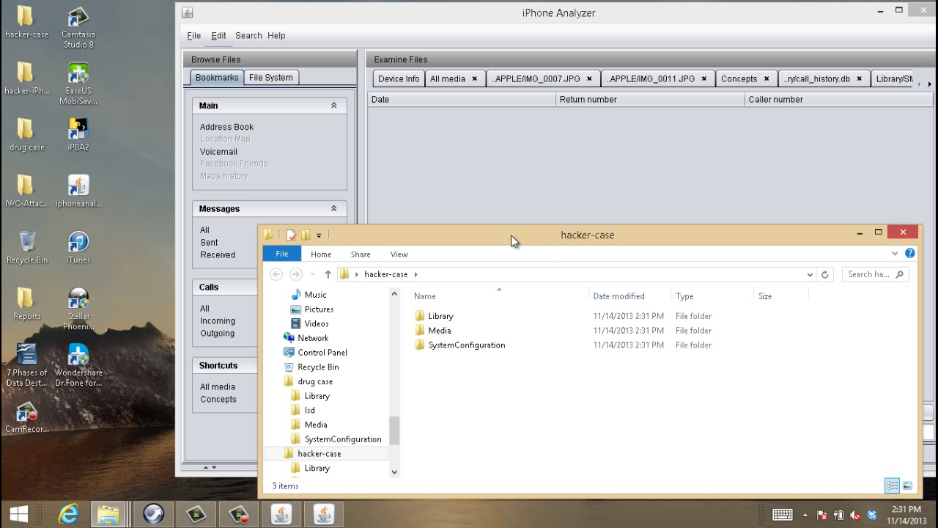
pyautogui.moveTo(513, 240); pyautogui.dragTo(509, 240)
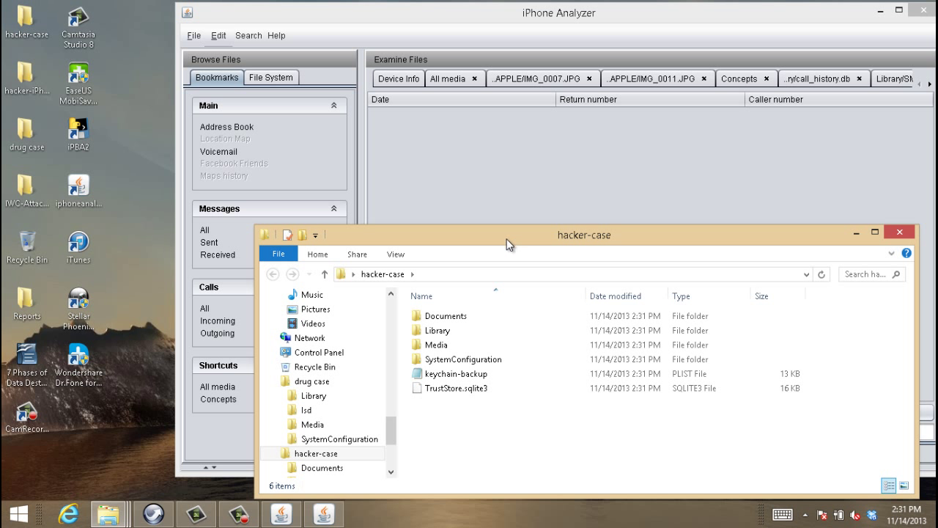
pyautogui.doubleClick(437, 345)
pyautogui.doubleClick(429, 319)
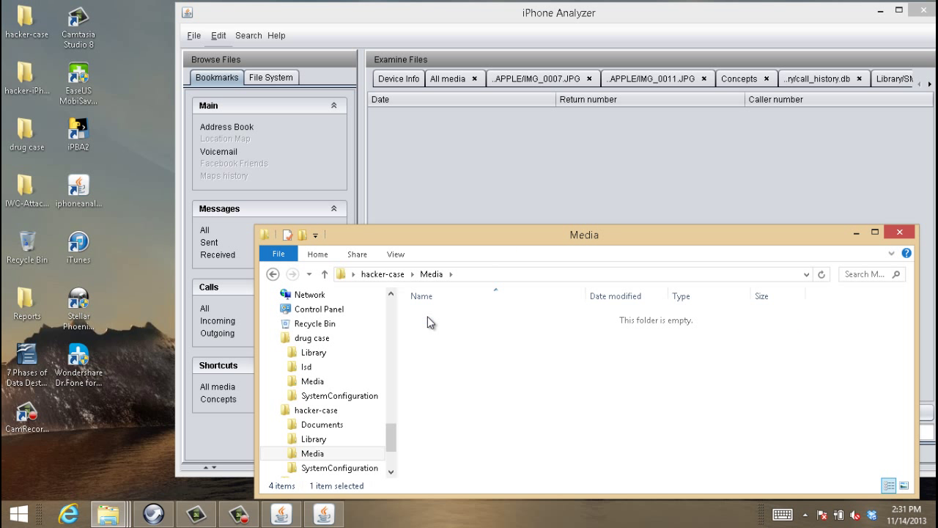
pyautogui.doubleClick(427, 316)
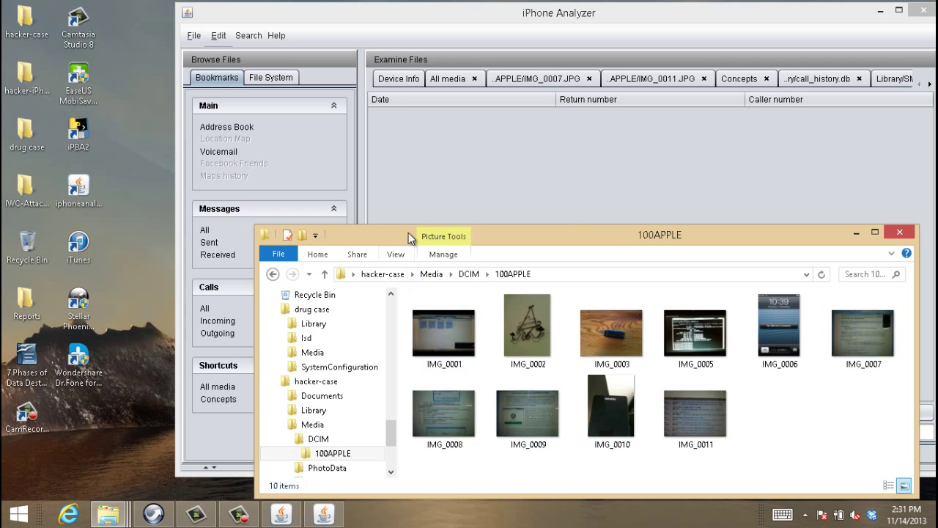
# - Show all media in iPhone Analyzer, arrange its window above the 100APPLE folder window, and compare the images in both
pyautogui.moveTo(374, 235); pyautogui.dragTo(144, 232)
pyautogui.click(481, 172)
pyautogui.click(217, 387)
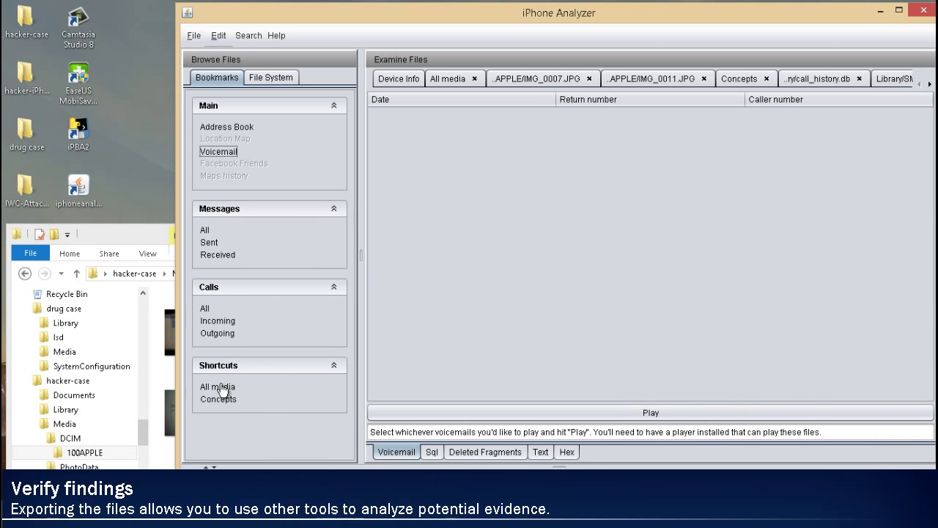
pyautogui.moveTo(253, 467); pyautogui.dragTo(277, 220)
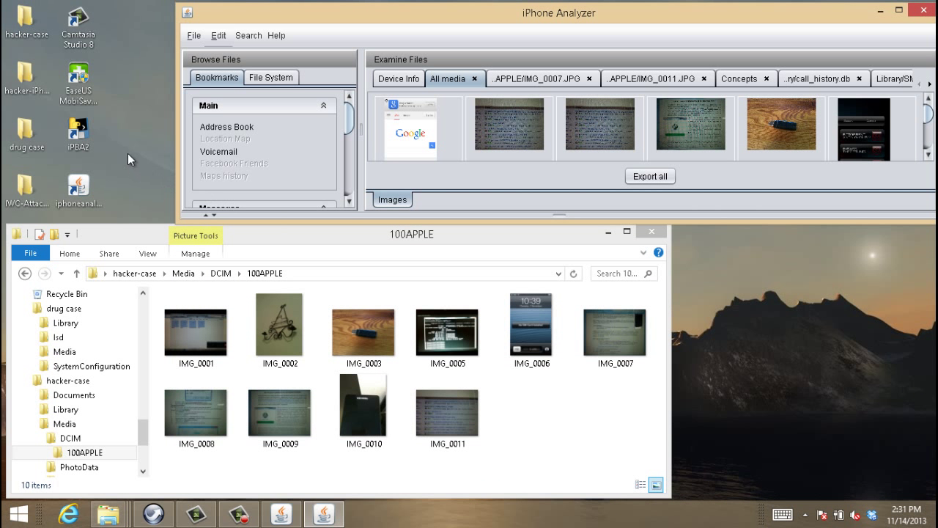
pyautogui.moveTo(179, 148); pyautogui.dragTo(4, 148)
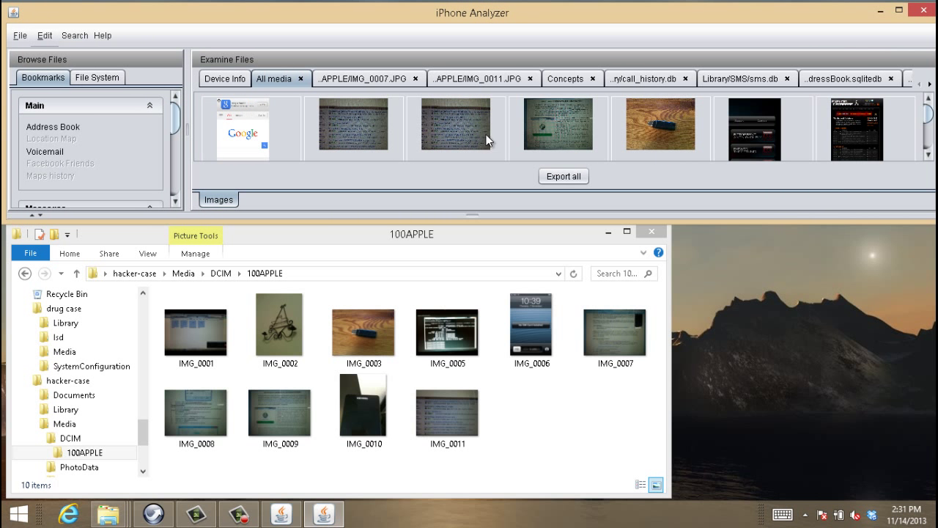
pyautogui.moveTo(828, 220); pyautogui.dragTo(828, 283)
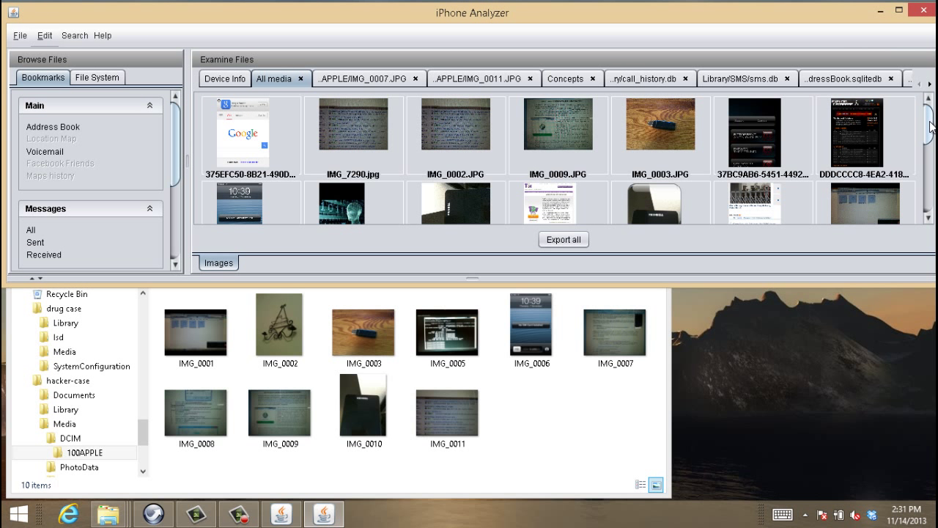
pyautogui.scroll(-3, 933, 123)
pyautogui.scroll(-3, 928, 146)
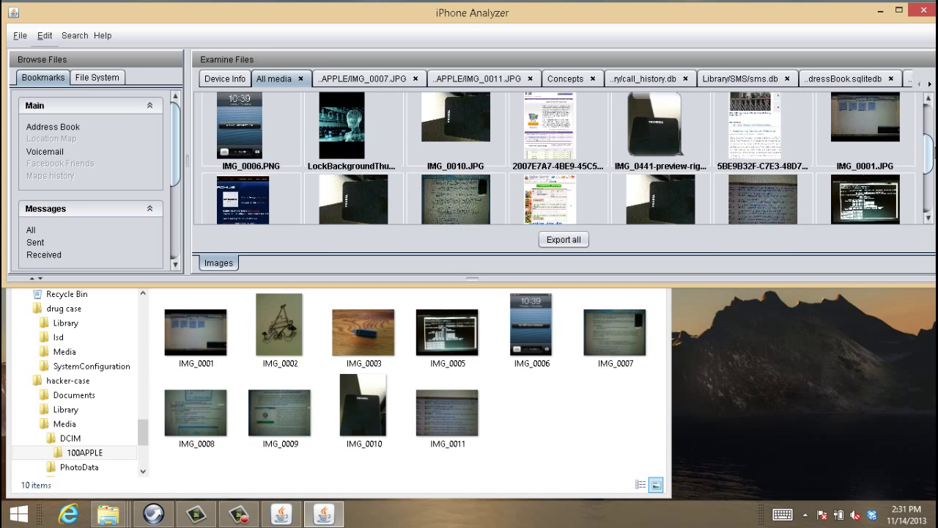
pyautogui.scroll(-3, 568, 157)
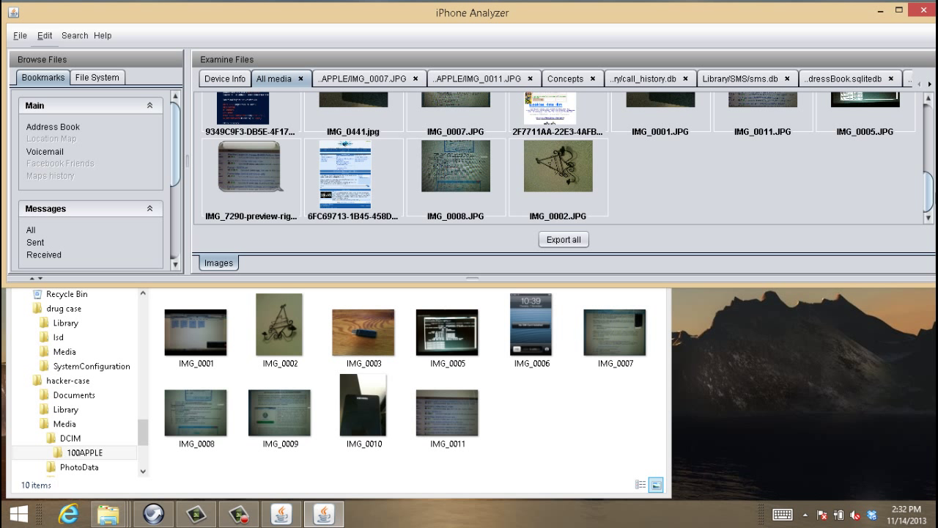
# - Maximize iPhone Analyzer, show the backup's file system and expand Media > DCIM > 100APPLE
pyautogui.click(925, 15)
pyautogui.click(108, 79)
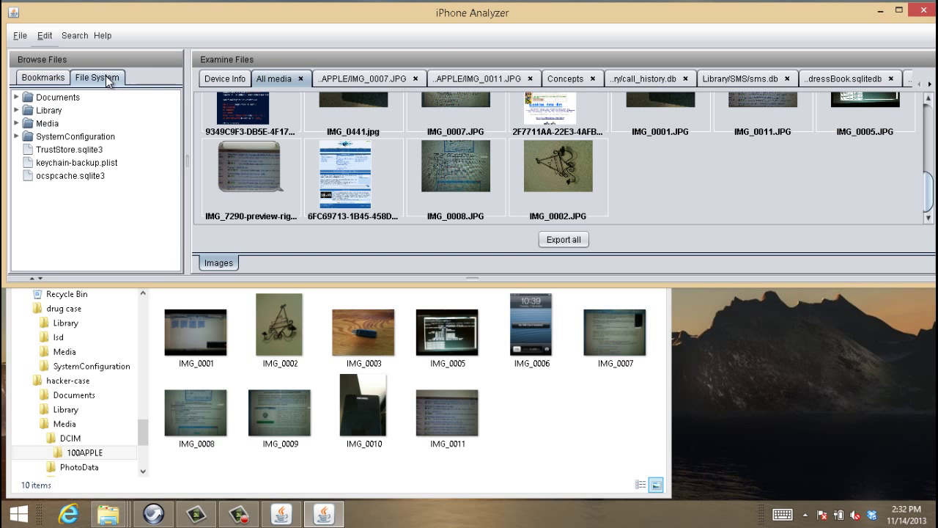
pyautogui.doubleClick(739, 20)
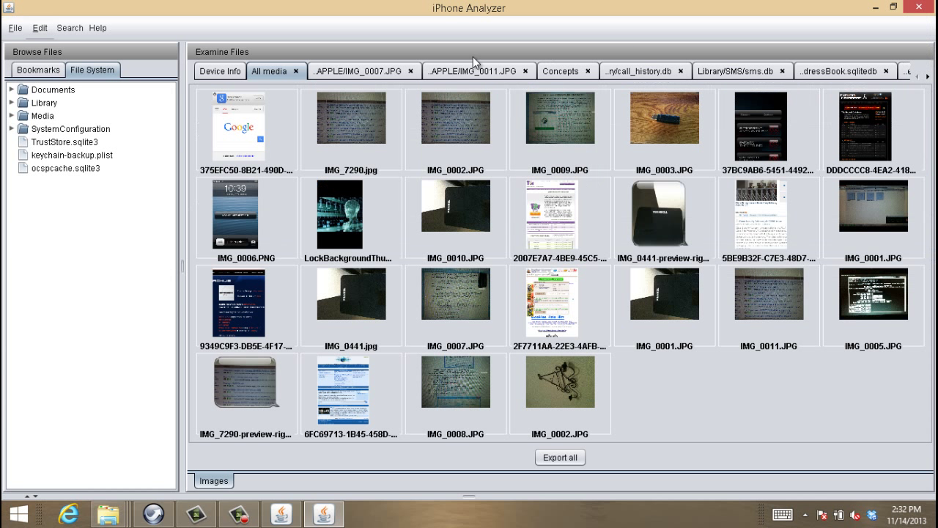
pyautogui.doubleClick(42, 115)
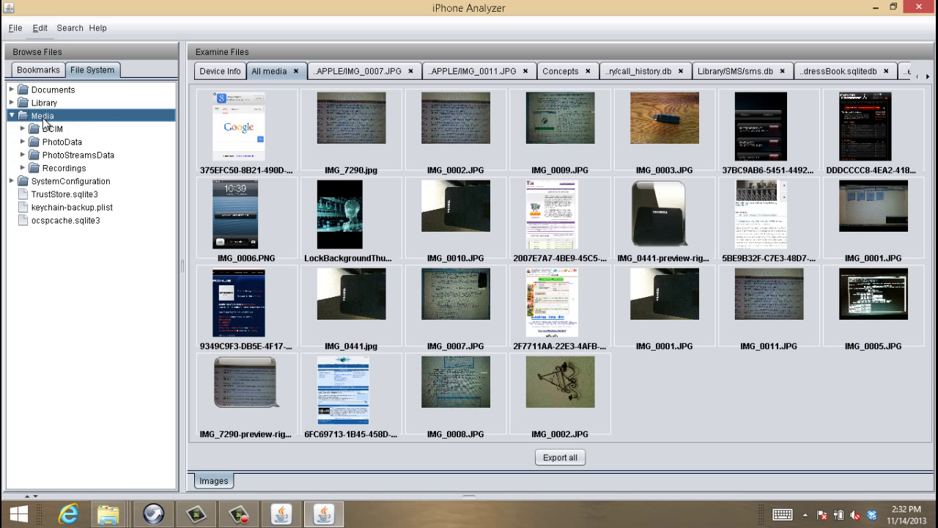
pyautogui.doubleClick(51, 130)
pyautogui.doubleClick(68, 142)
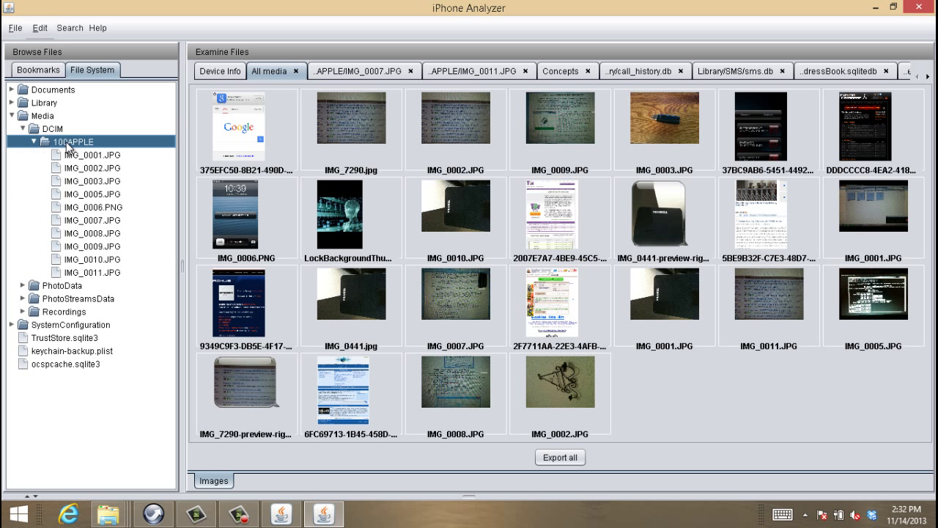
# - Go through the pictures in the 100APPLE folder one by one, from IMG_0001.JPG to IMG_0011.JPG
pyautogui.click(80, 157)
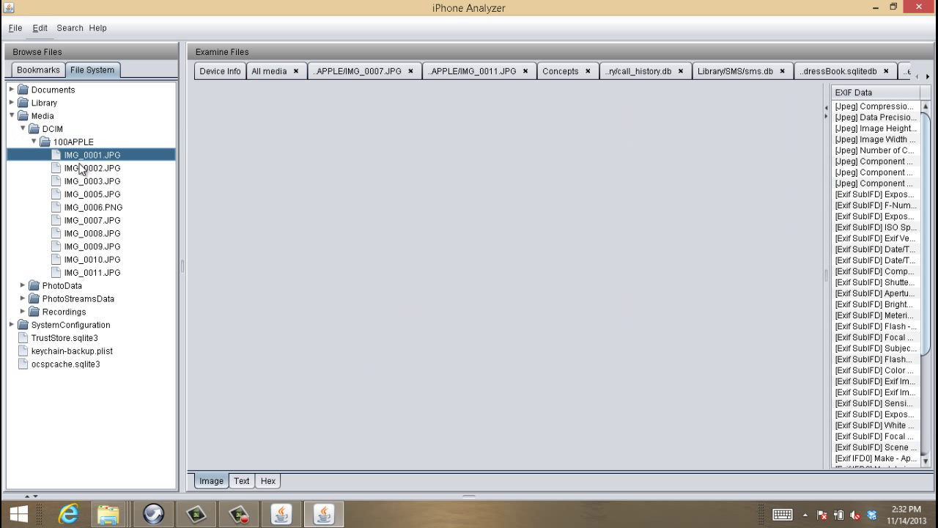
pyautogui.click(83, 169)
pyautogui.click(82, 181)
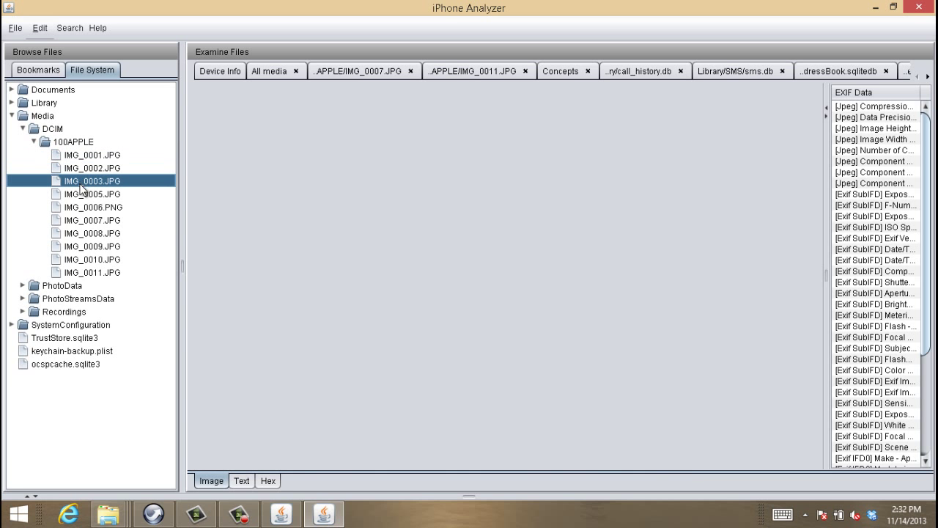
pyautogui.click(81, 195)
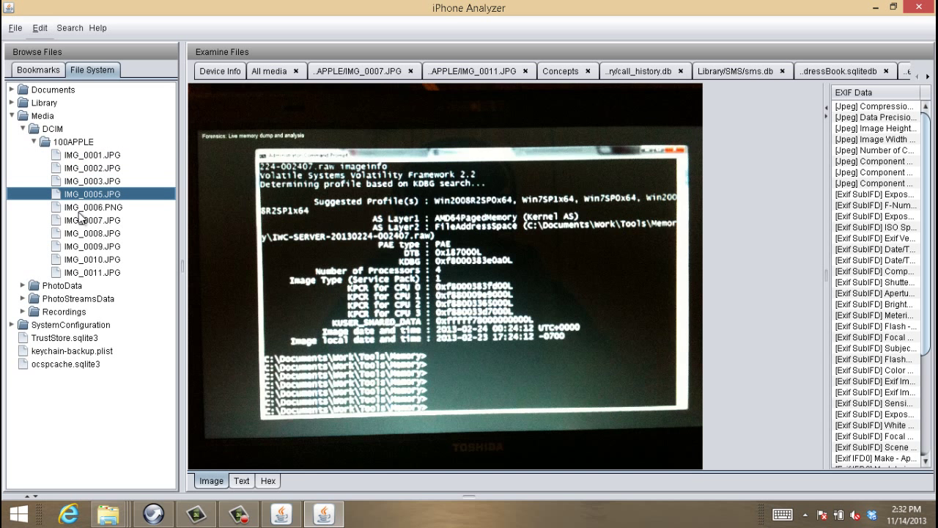
pyautogui.click(82, 209)
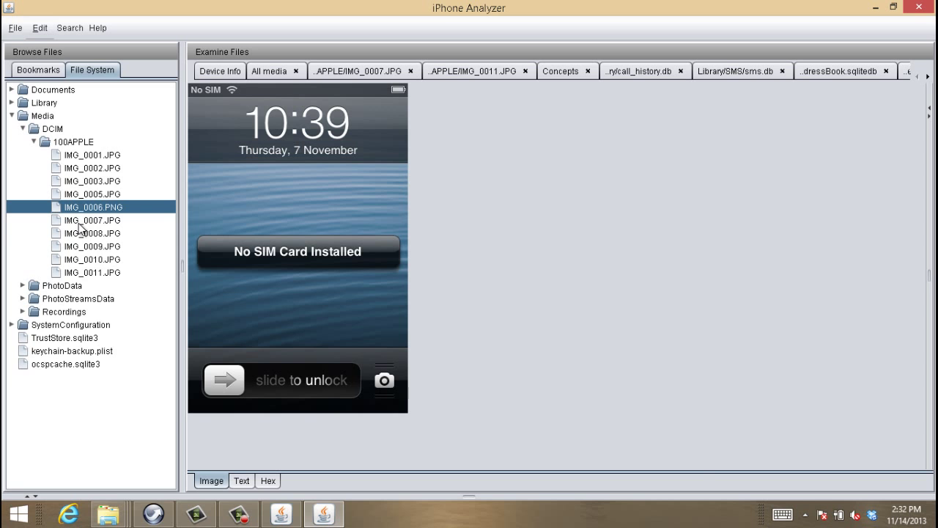
pyautogui.click(77, 223)
pyautogui.click(79, 236)
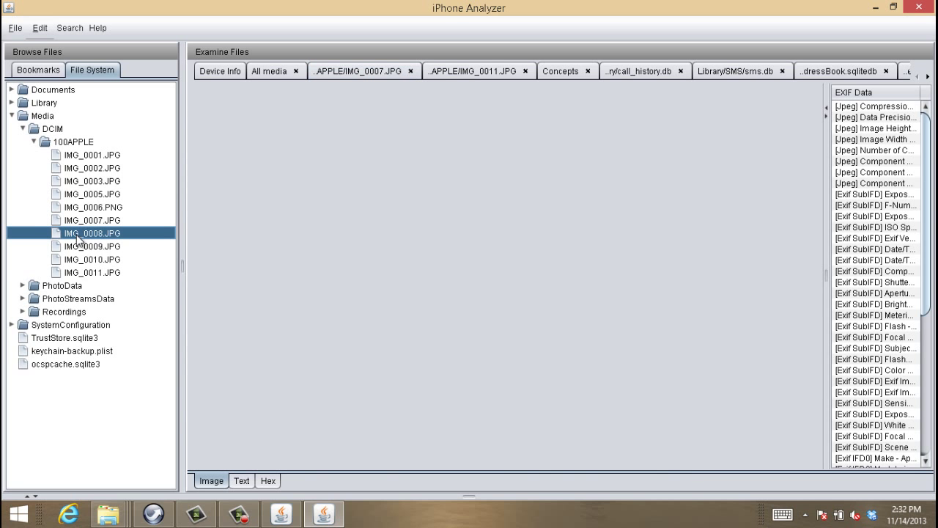
pyautogui.click(80, 248)
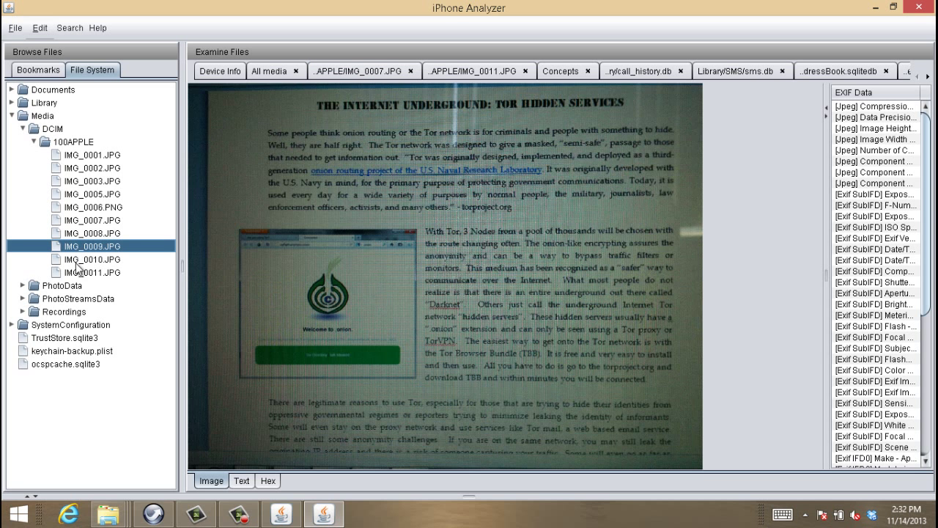
pyautogui.click(76, 261)
pyautogui.click(76, 273)
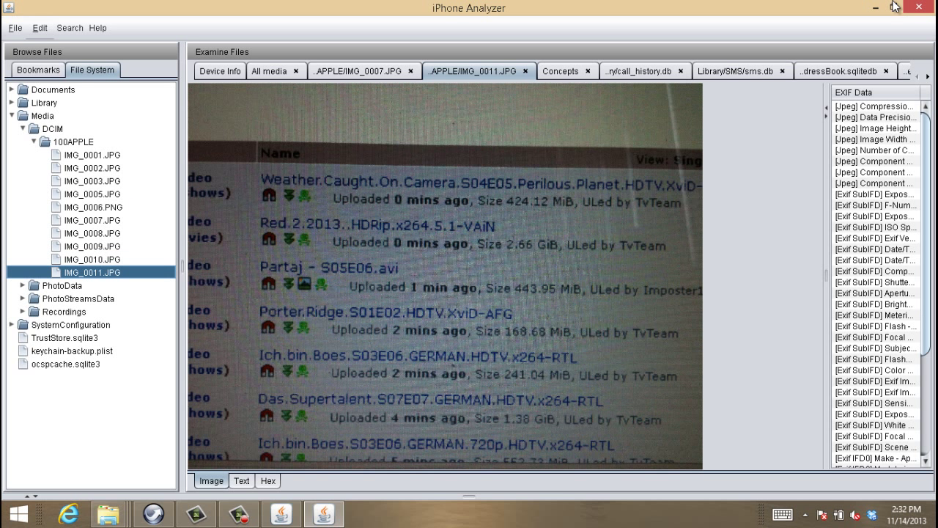
# - Close iPhone Analyzer and the 100APPLE folder window, and launch iPBA 2 from the desktop, dismissing its About window
pyautogui.click(922, 7)
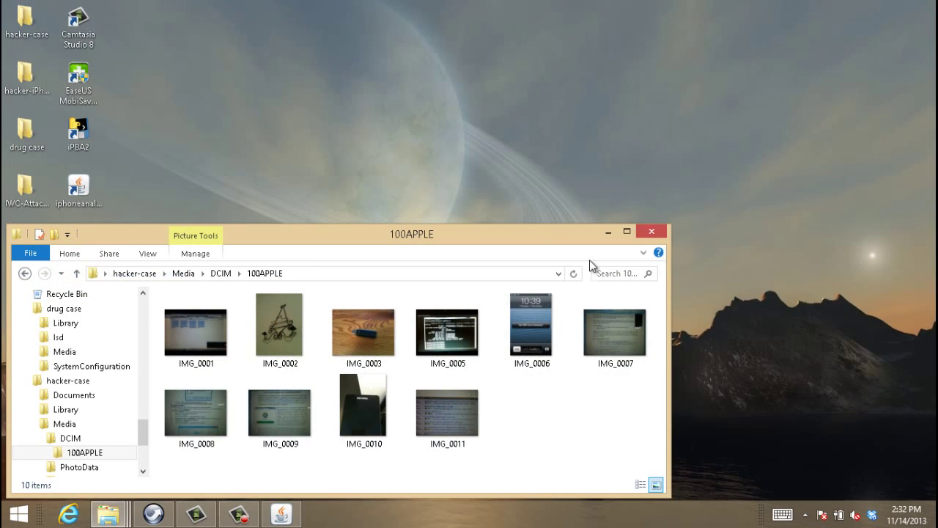
pyautogui.click(648, 231)
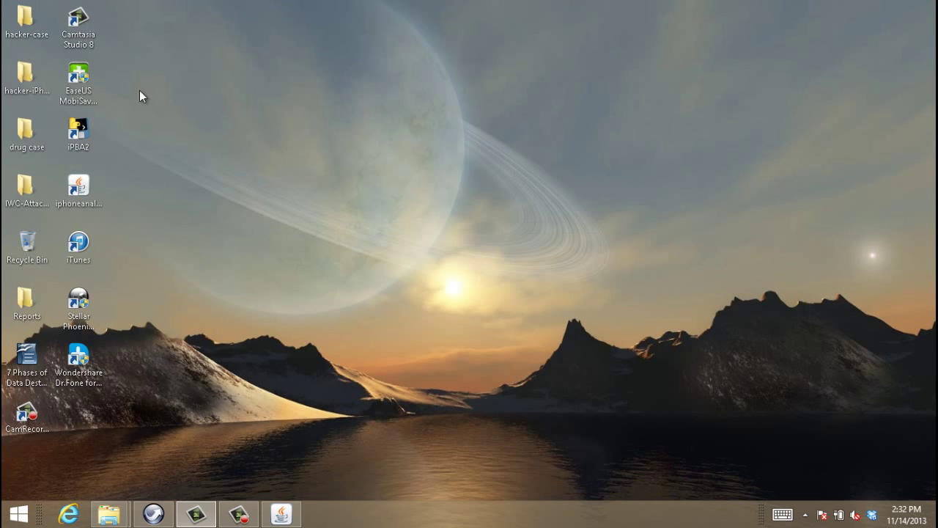
pyautogui.doubleClick(82, 133)
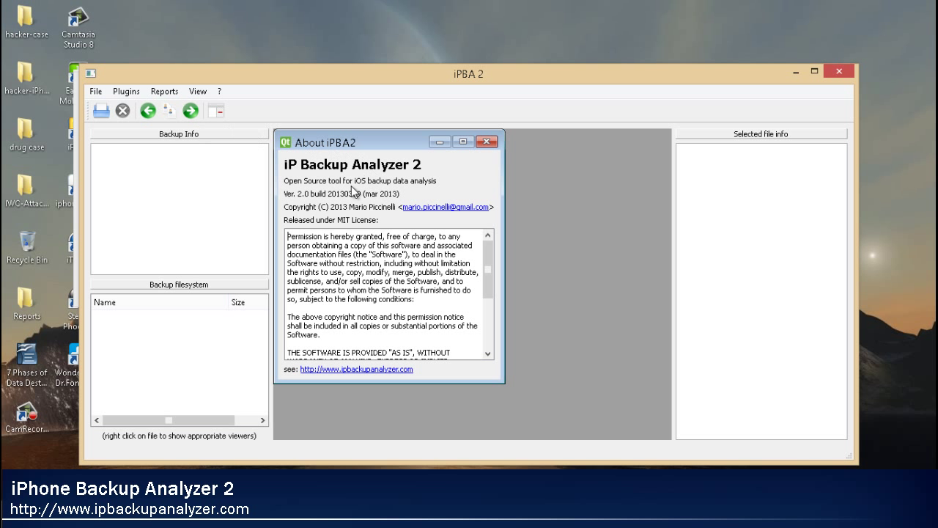
pyautogui.click(487, 145)
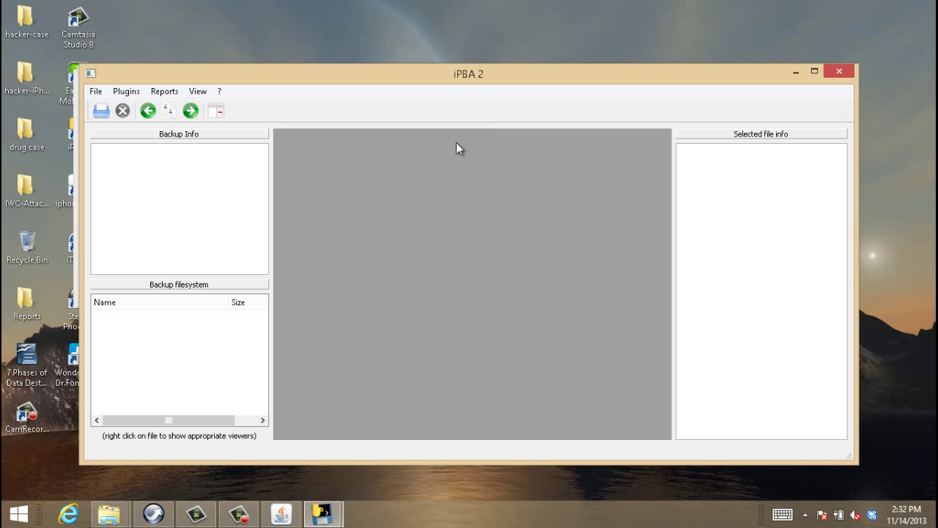
# - Open the hacker-iPhone folder on the desktop as the backup directory in iPBA 2
pyautogui.click(95, 92)
pyautogui.moveTo(121, 92)
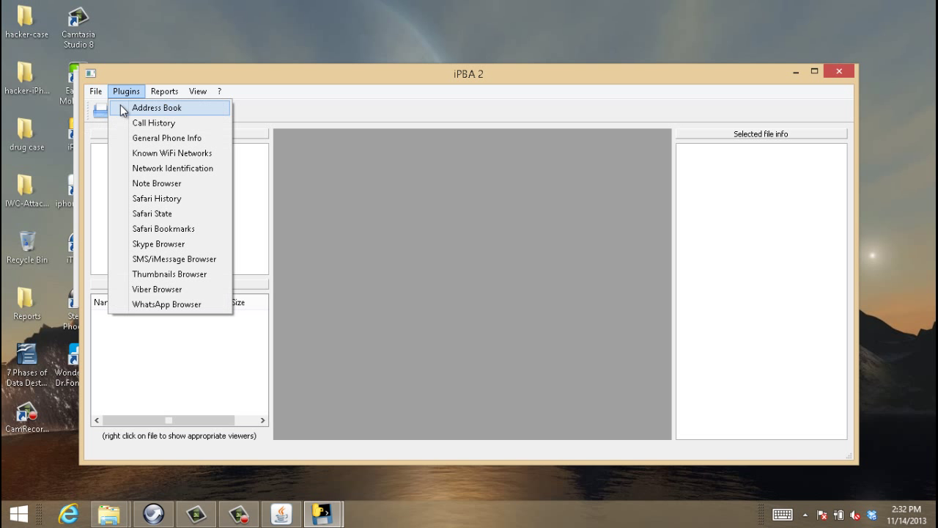
pyautogui.click(103, 110)
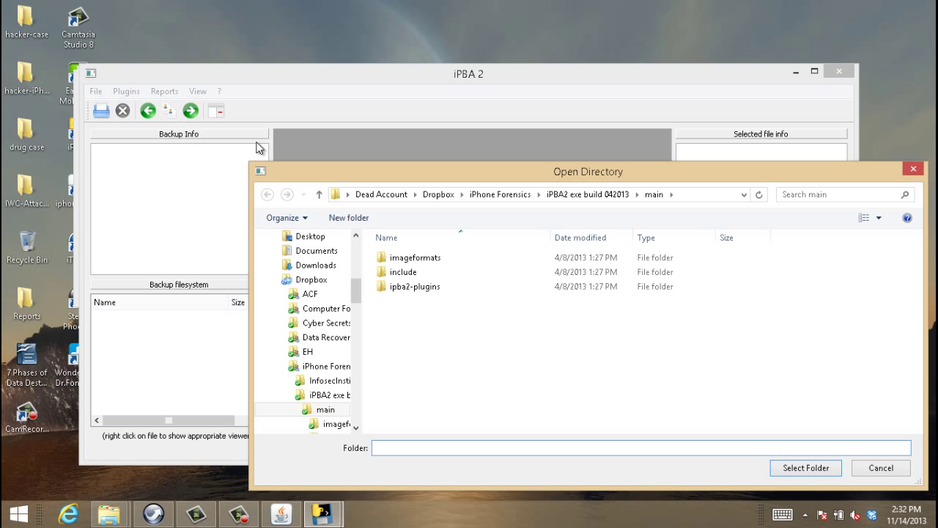
pyautogui.moveTo(357, 288); pyautogui.dragTo(357, 249)
pyautogui.click(304, 258)
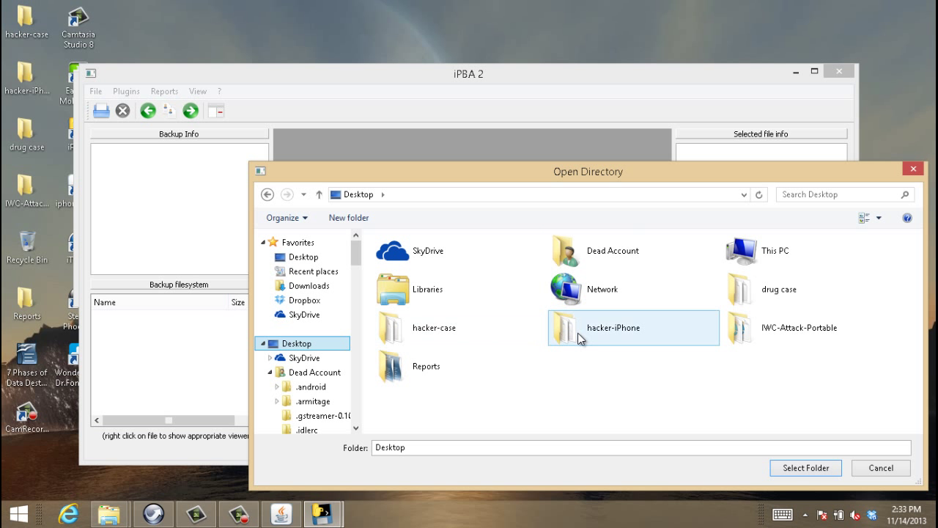
pyautogui.click(622, 336)
pyautogui.press('Return')
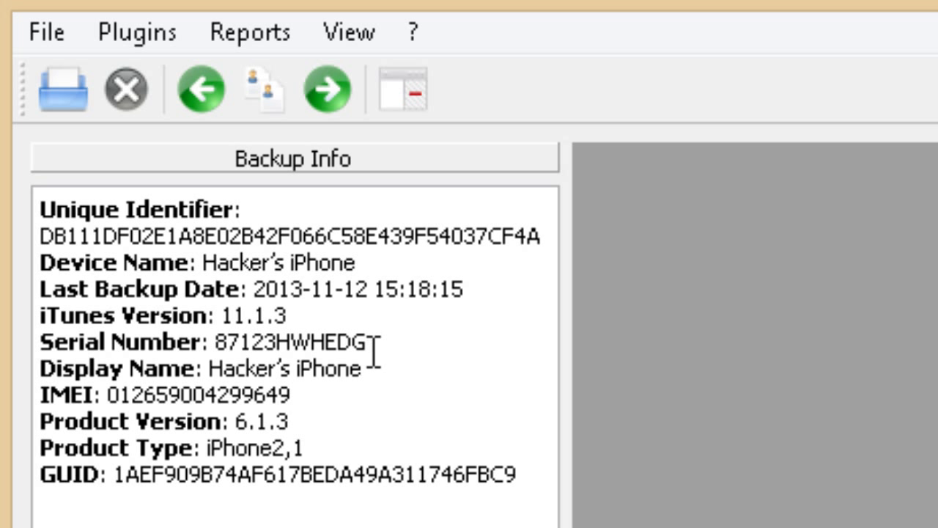
# - Review the serial number, IMEI and product version in the backup info, and maximize the window
pyautogui.moveTo(371, 350); pyautogui.dragTo(230, 339)
pyautogui.moveTo(318, 392); pyautogui.dragTo(172, 388)
pyautogui.moveTo(310, 429); pyautogui.dragTo(212, 425)
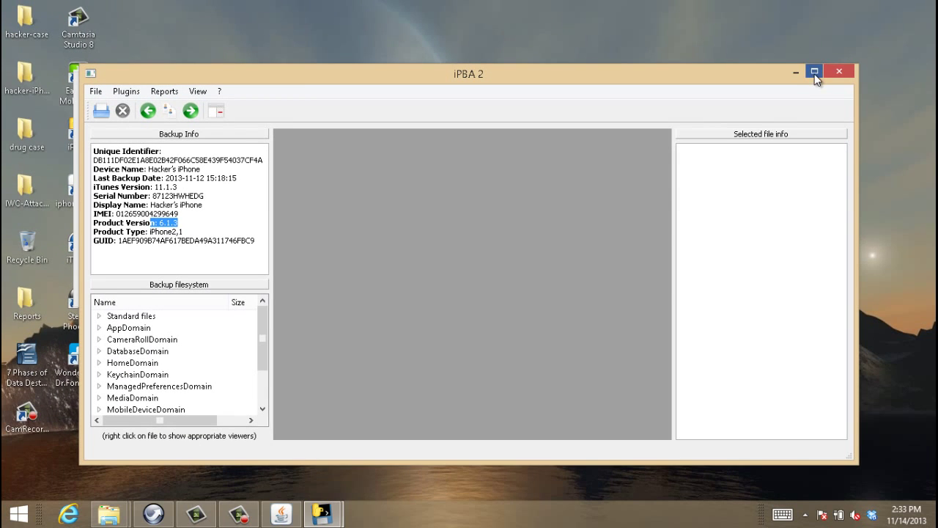
pyautogui.click(813, 75)
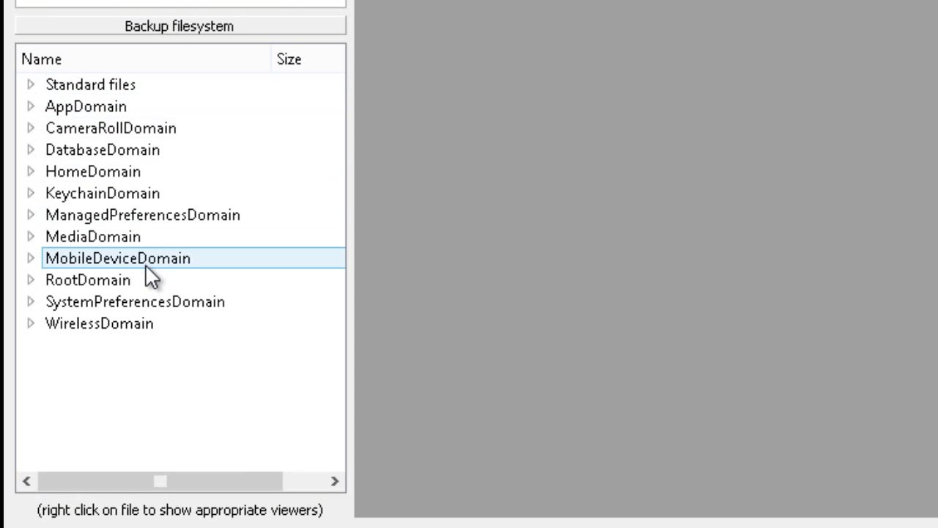
# - Examine the file info and timestamps of call_history.db under WirelessDomain > Library/CallHistory, and collapse WirelessDomain again
pyautogui.doubleClick(120, 325)
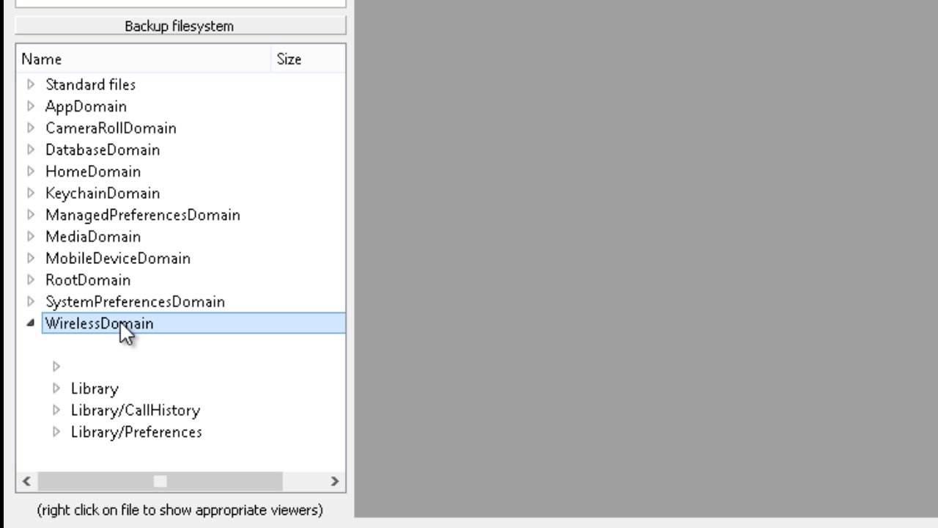
pyautogui.click(109, 395)
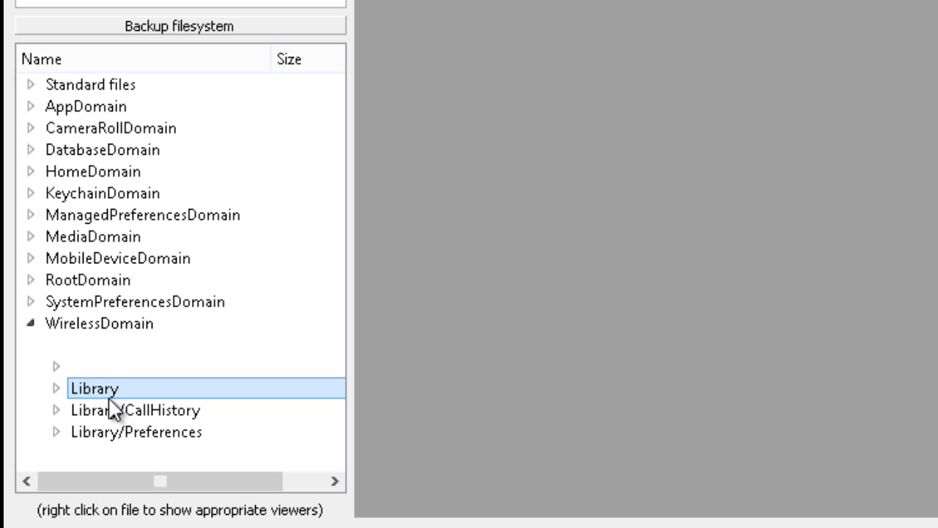
pyautogui.doubleClick(113, 410)
pyautogui.click(33, 466)
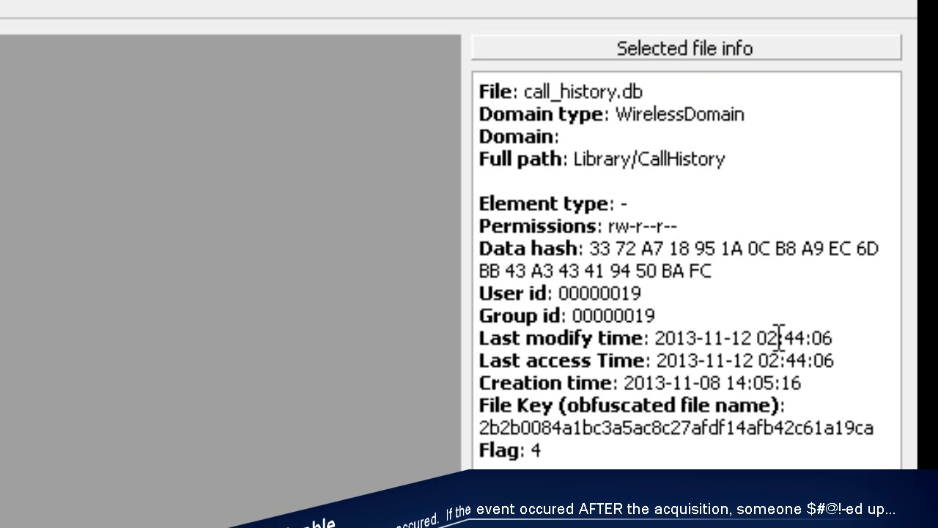
pyautogui.moveTo(836, 385); pyautogui.dragTo(403, 225)
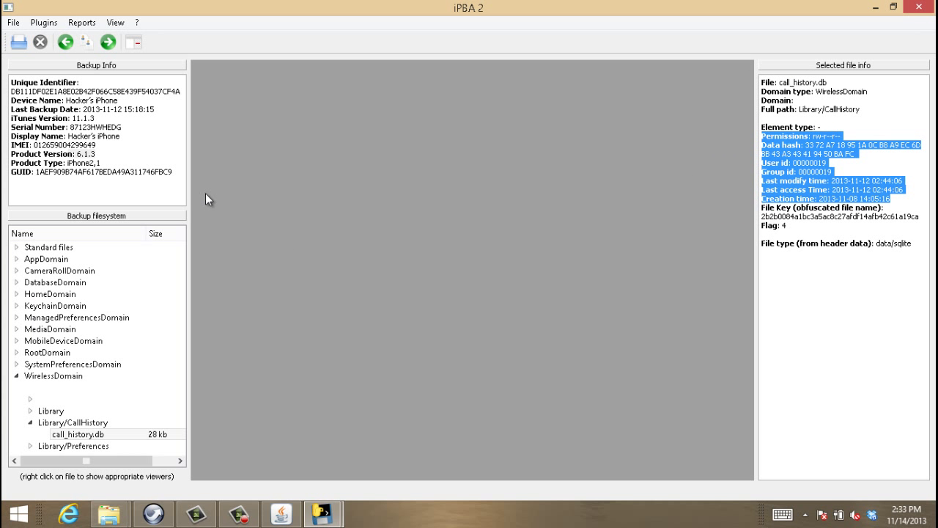
pyautogui.click(17, 376)
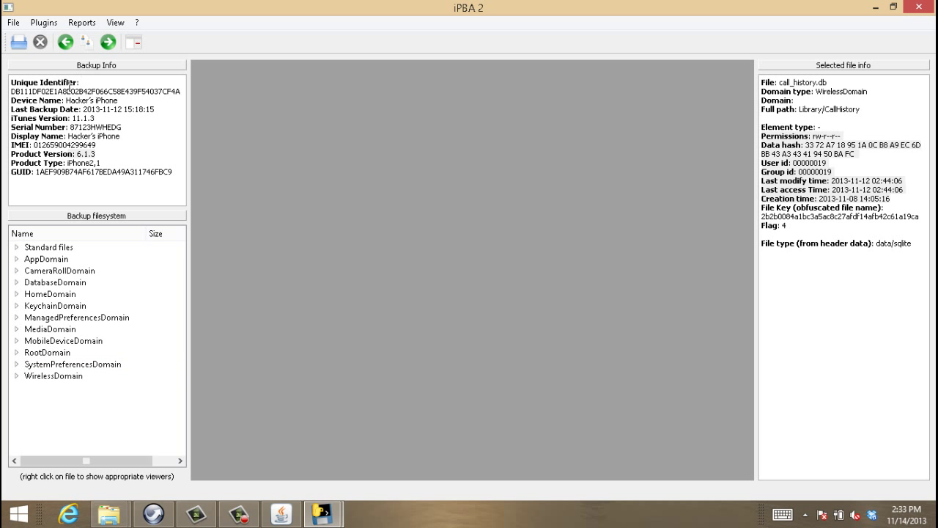
# - Try to run the Address Book and SMS/iMessage Browser plugins, dismissing the message after each
pyautogui.click(51, 24)
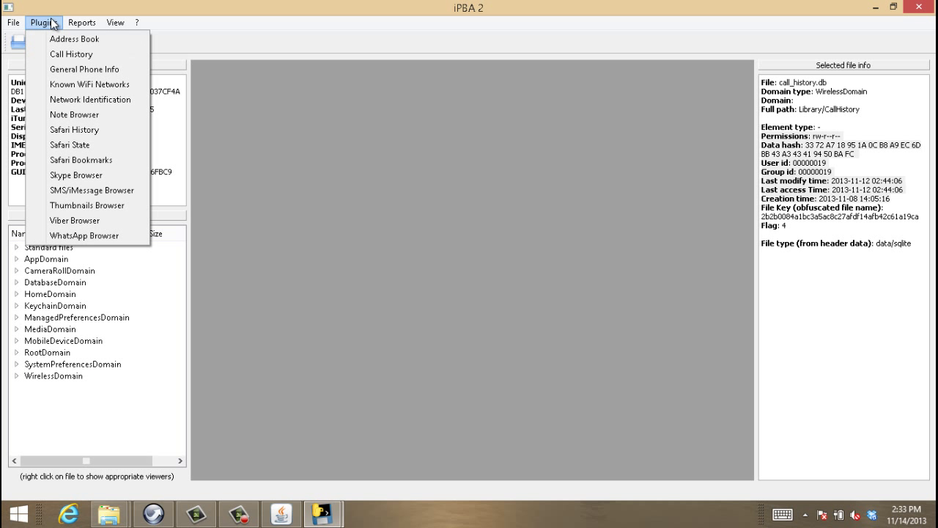
pyautogui.click(61, 40)
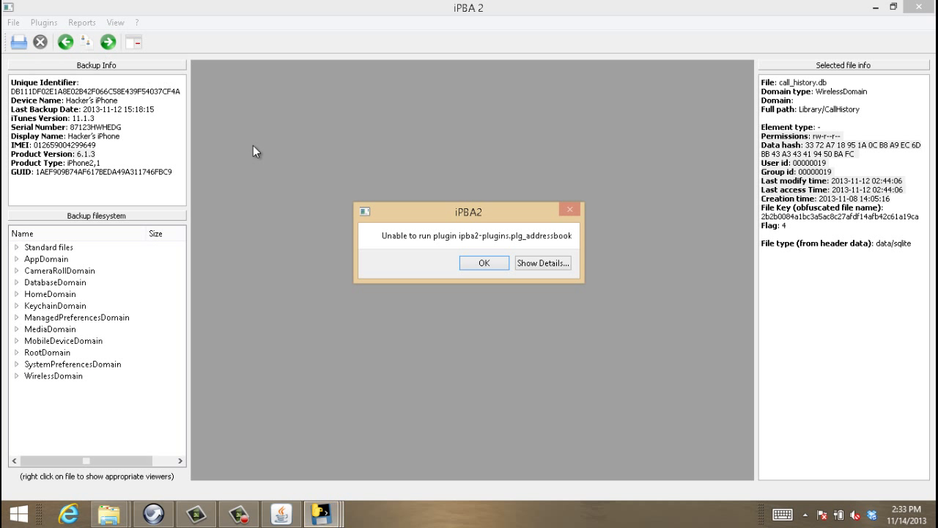
pyautogui.click(475, 267)
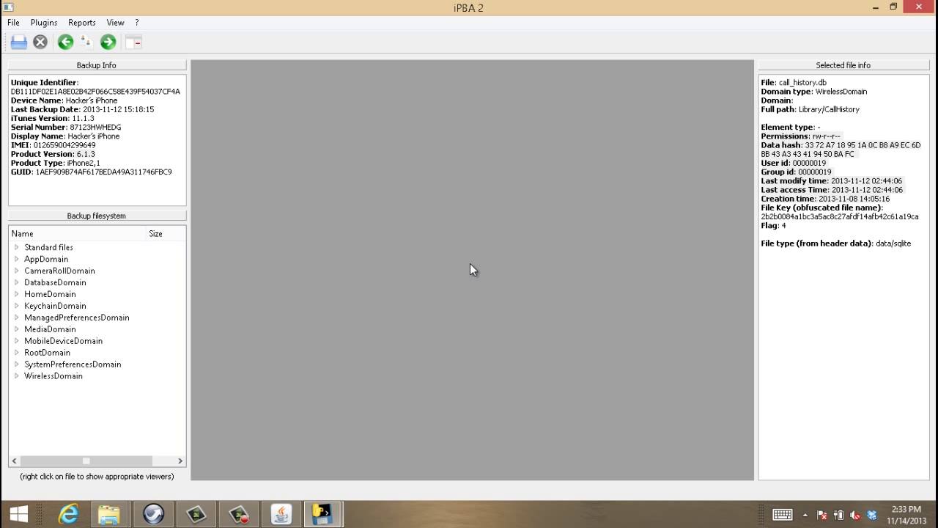
pyautogui.click(40, 23)
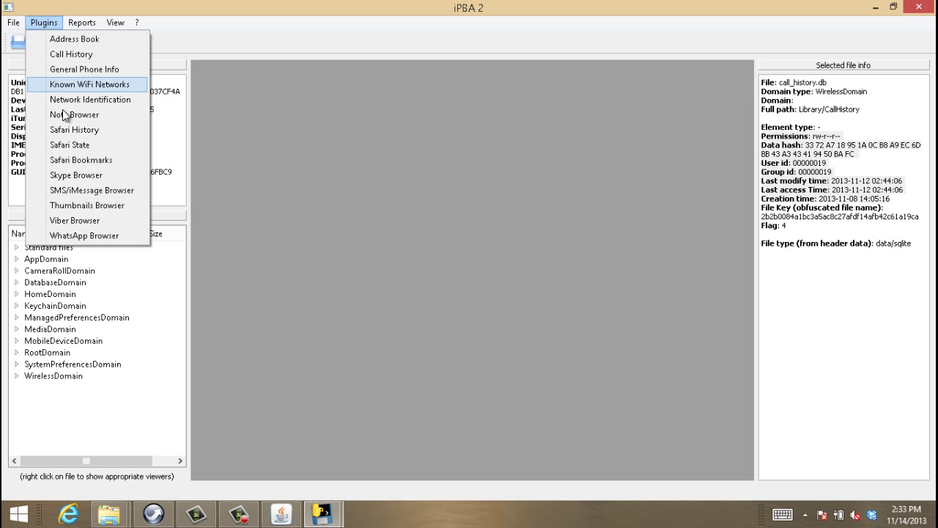
pyautogui.click(83, 193)
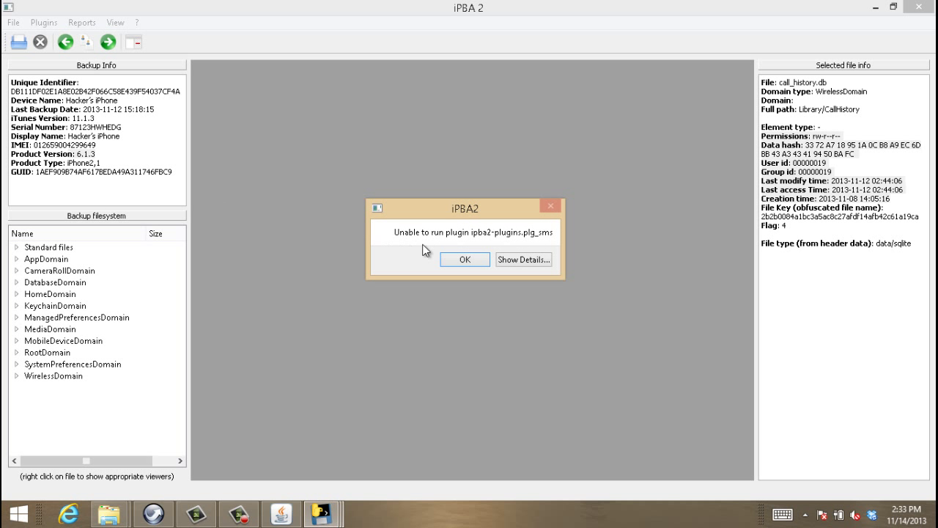
pyautogui.click(465, 261)
# - Run the Thumbnails Browser plugin, maximize its window and look through the thumbnails in 120x120.ithmb
pyautogui.click(45, 23)
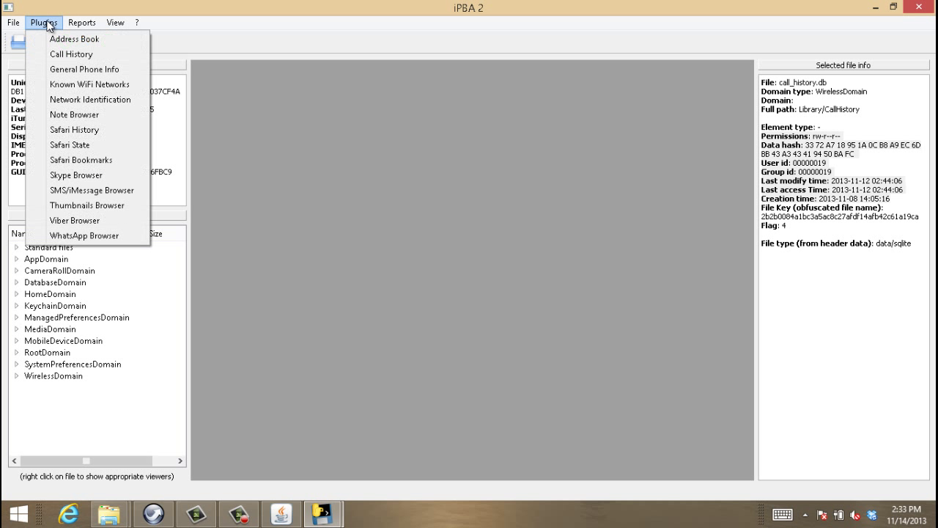
pyautogui.click(103, 208)
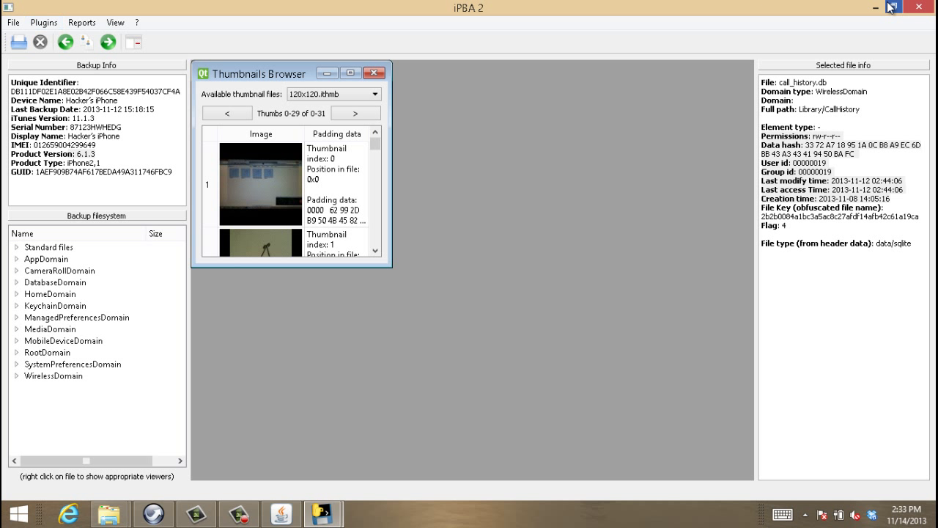
pyautogui.click(351, 74)
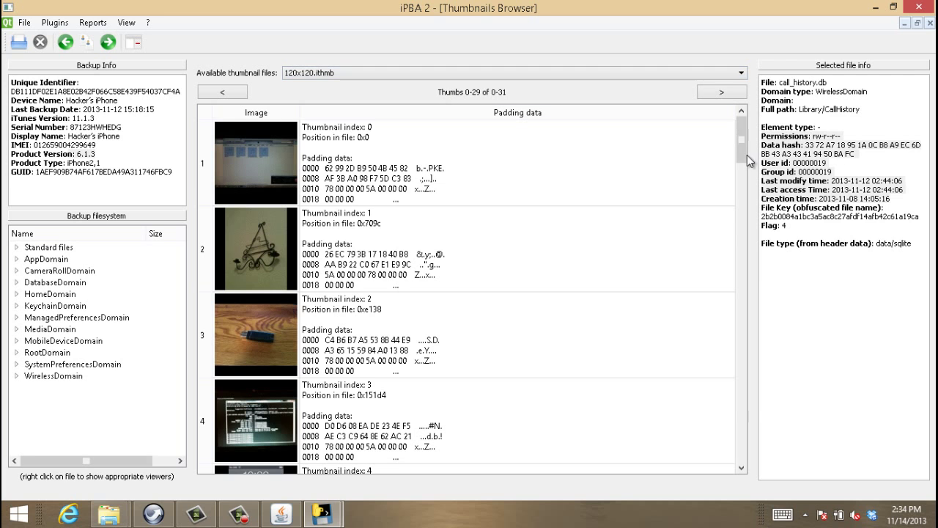
pyautogui.moveTo(742, 150); pyautogui.dragTo(736, 110)
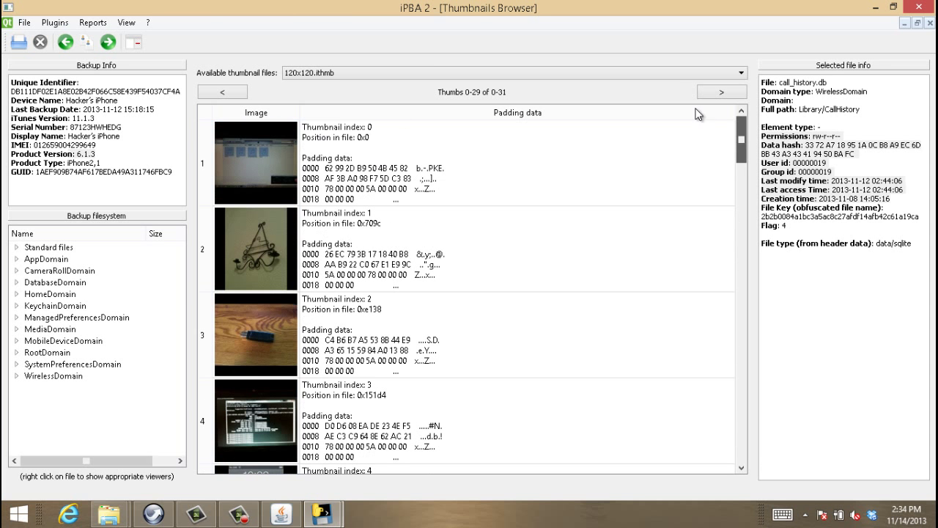
# - Run the Safari History plugin and go through the visited pages down to the oldest entry
pyautogui.click(63, 25)
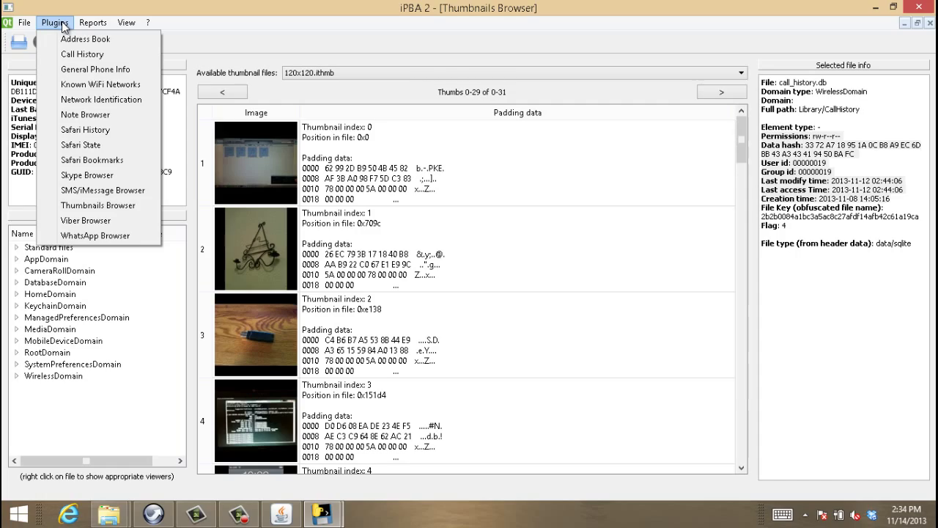
pyautogui.click(86, 130)
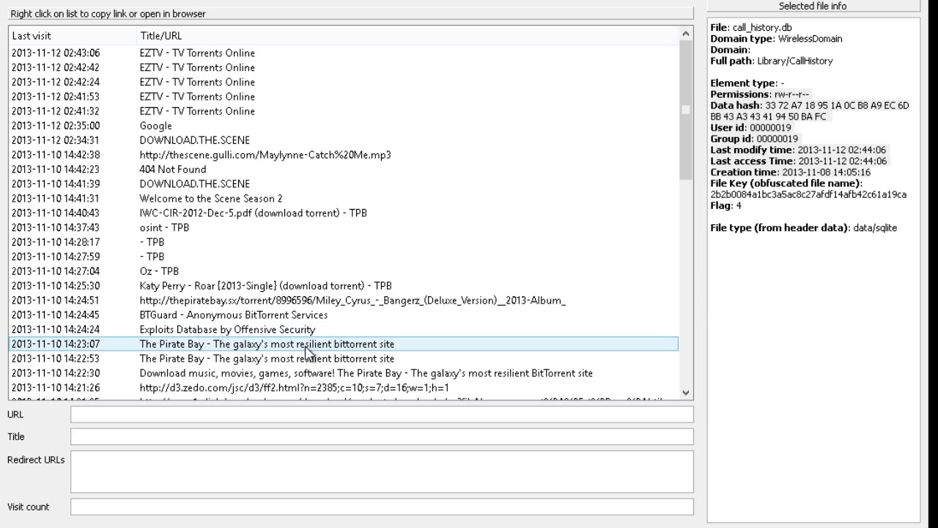
pyautogui.click(689, 359)
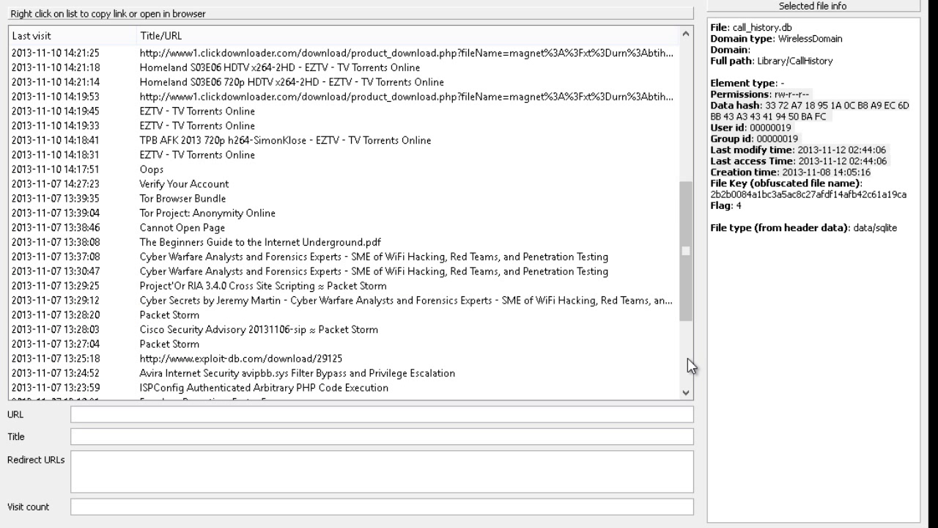
pyautogui.click(689, 360)
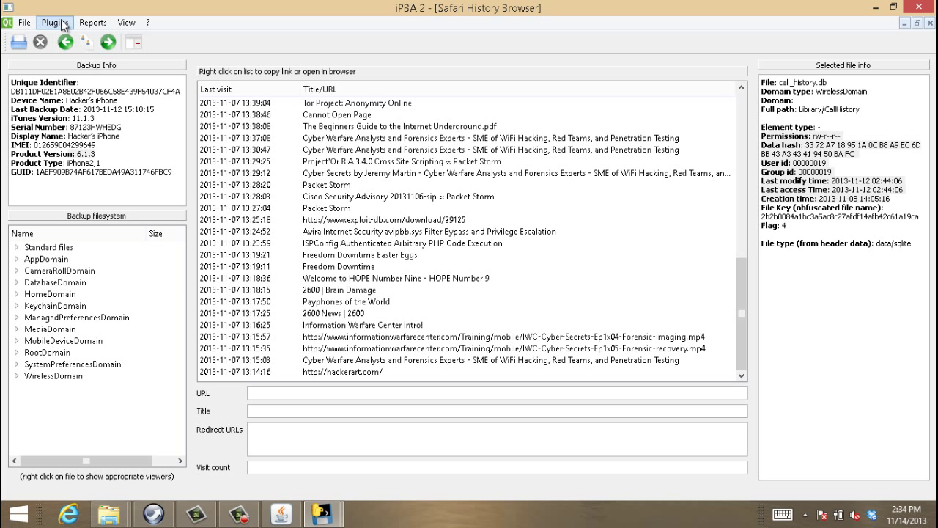
# - Run the Safari State plugin and go through the open tabs one by one, from EZTV to BTGuard
pyautogui.click(64, 24)
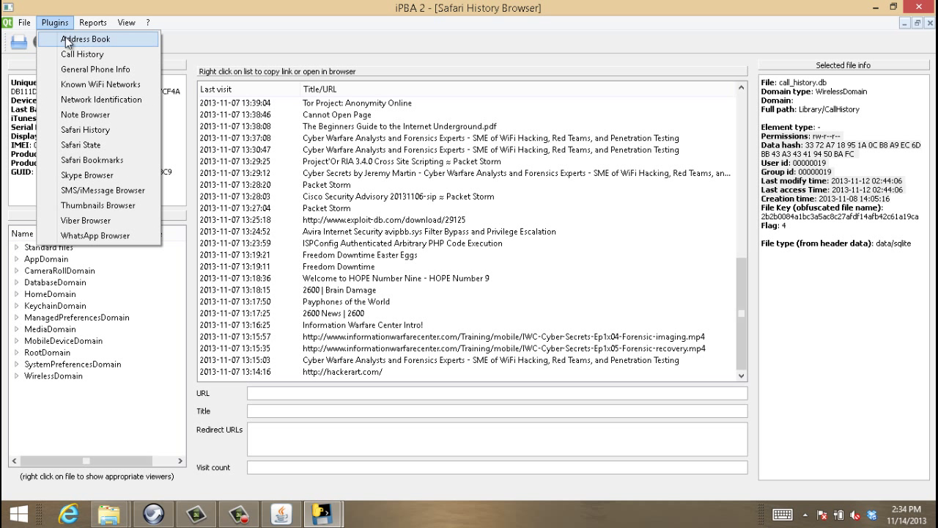
pyautogui.click(94, 147)
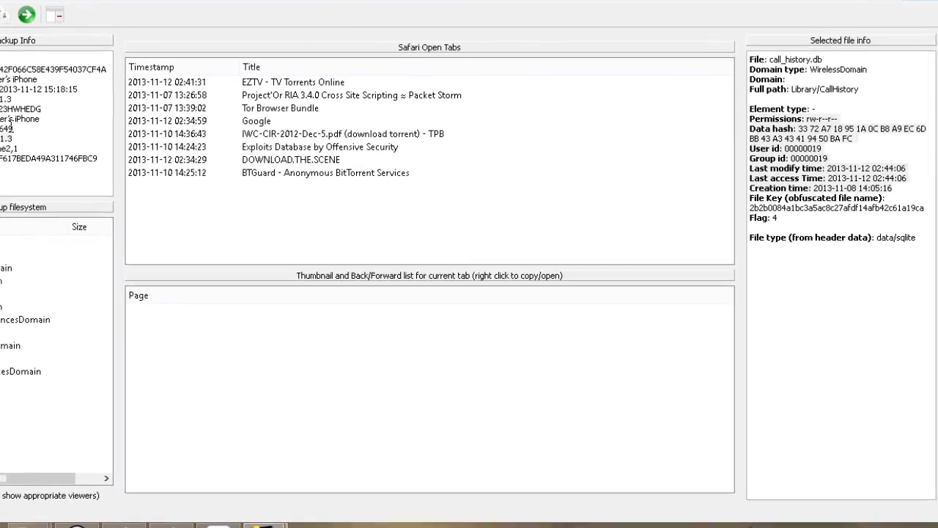
pyautogui.click(210, 53)
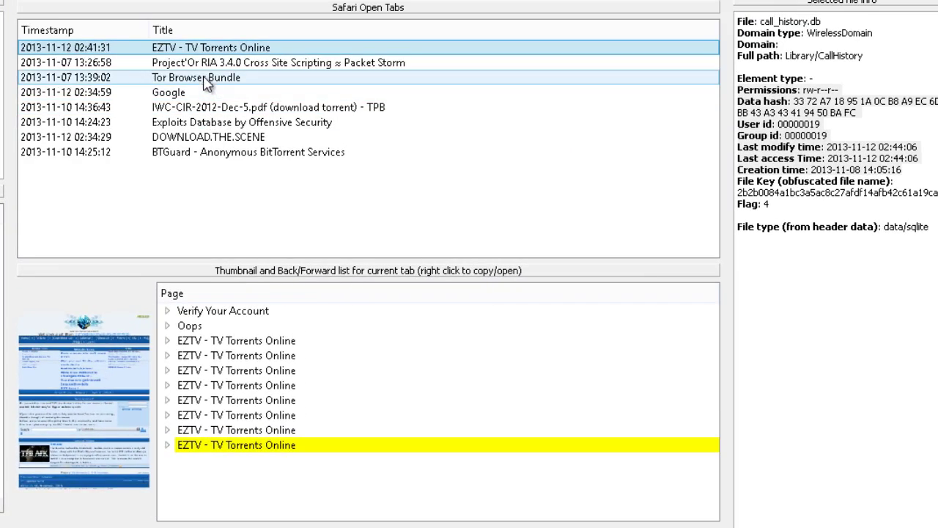
pyautogui.click(202, 62)
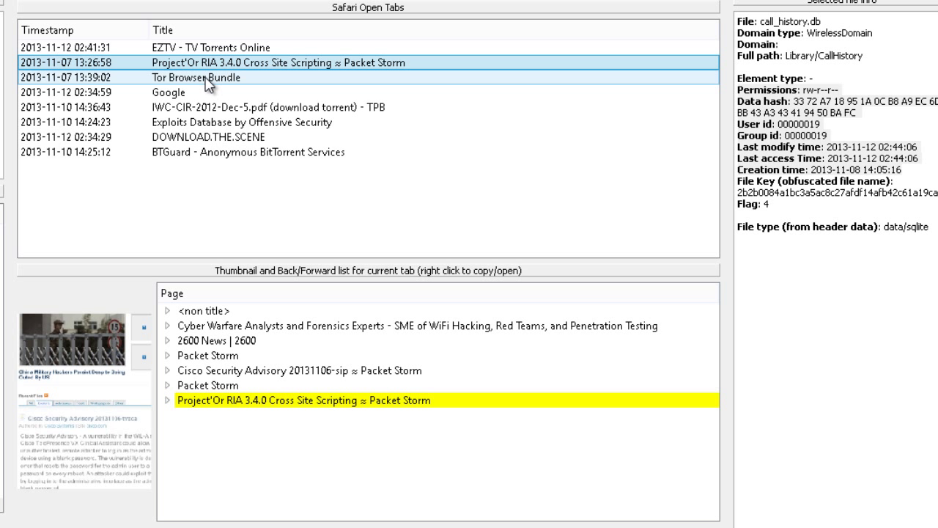
pyautogui.click(208, 79)
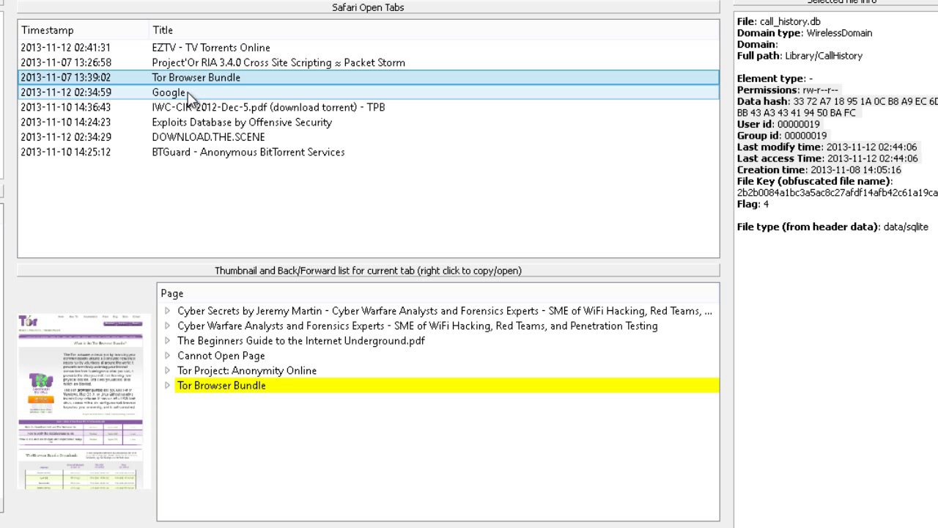
pyautogui.click(190, 91)
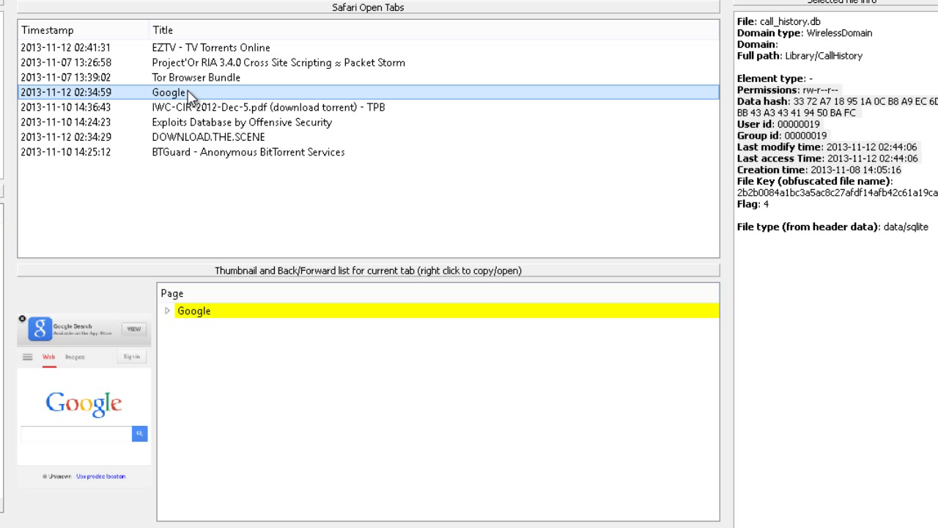
pyautogui.click(283, 110)
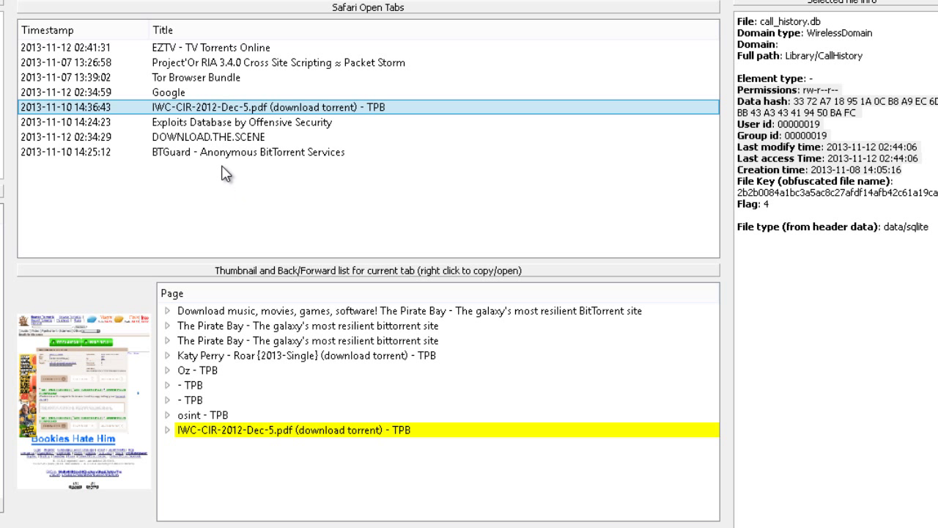
pyautogui.click(224, 123)
pyautogui.click(215, 136)
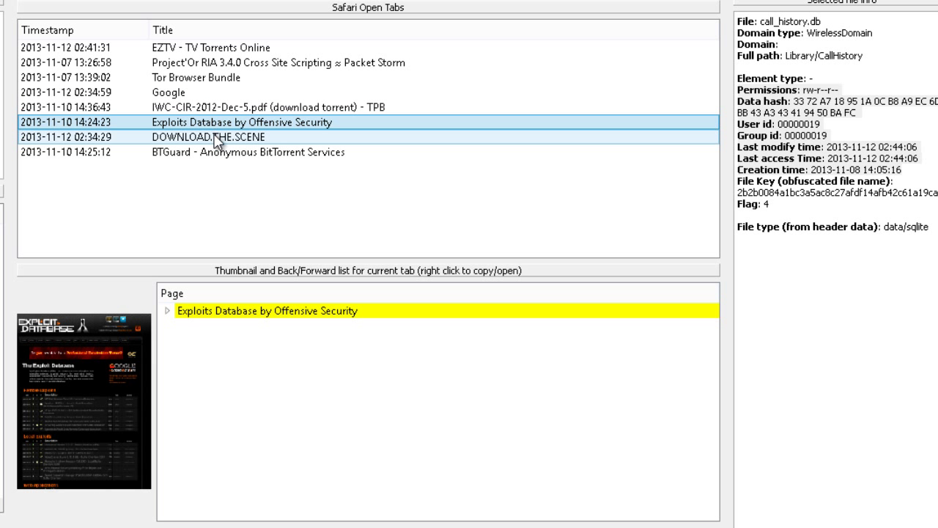
pyautogui.click(218, 155)
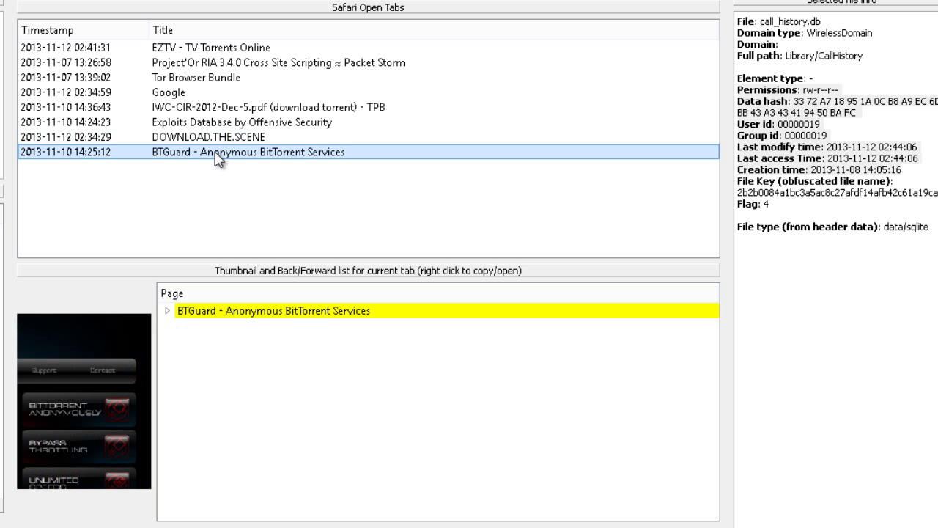
# - Show the EZTV tab's back/forward list and expand its first five EZTV - TV Torrents Online entries to read their URLs
pyautogui.click(208, 50)
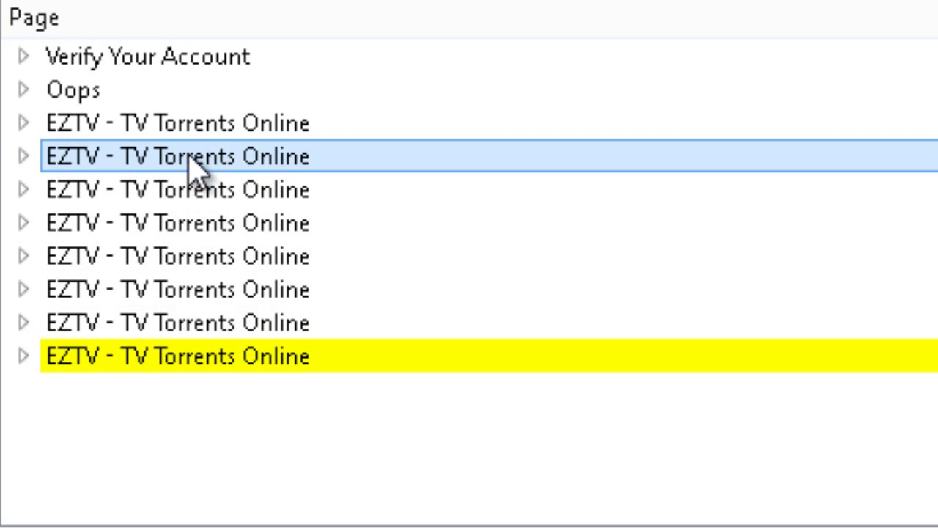
pyautogui.doubleClick(180, 128)
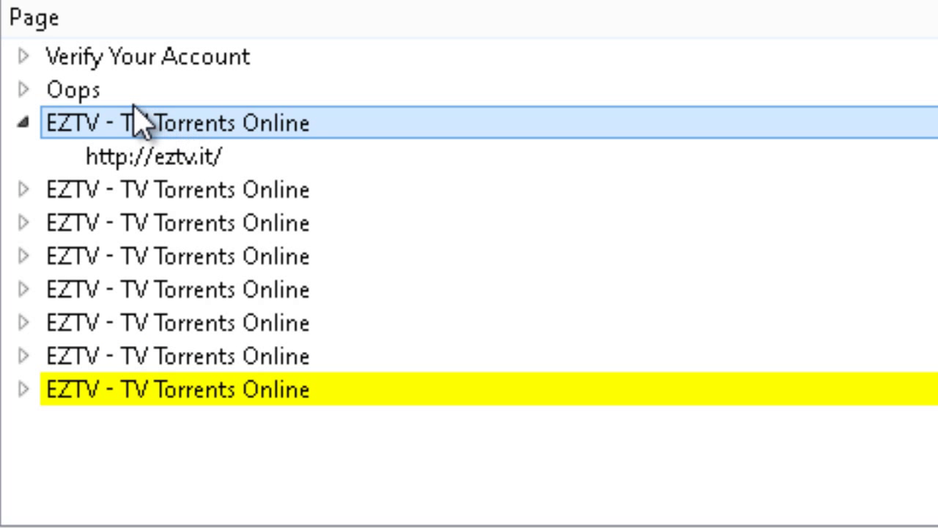
pyautogui.doubleClick(158, 192)
pyautogui.doubleClick(200, 258)
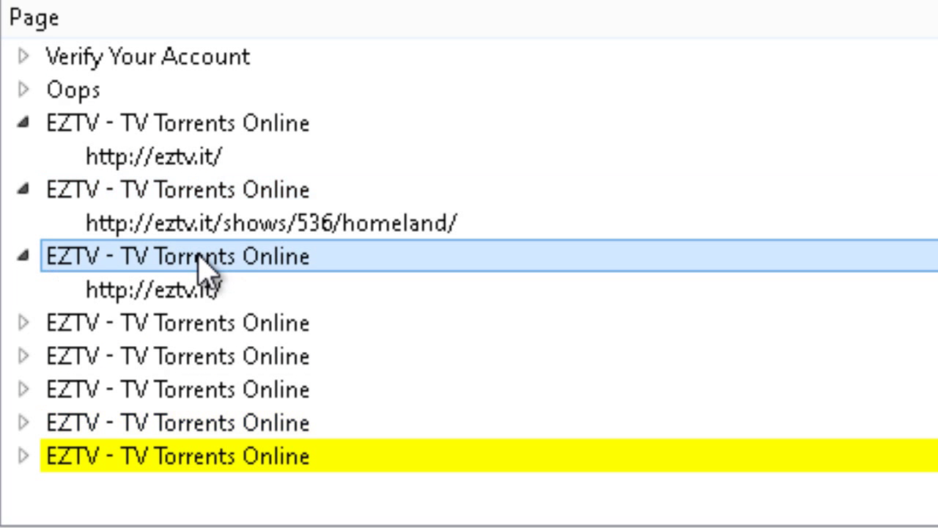
pyautogui.doubleClick(227, 324)
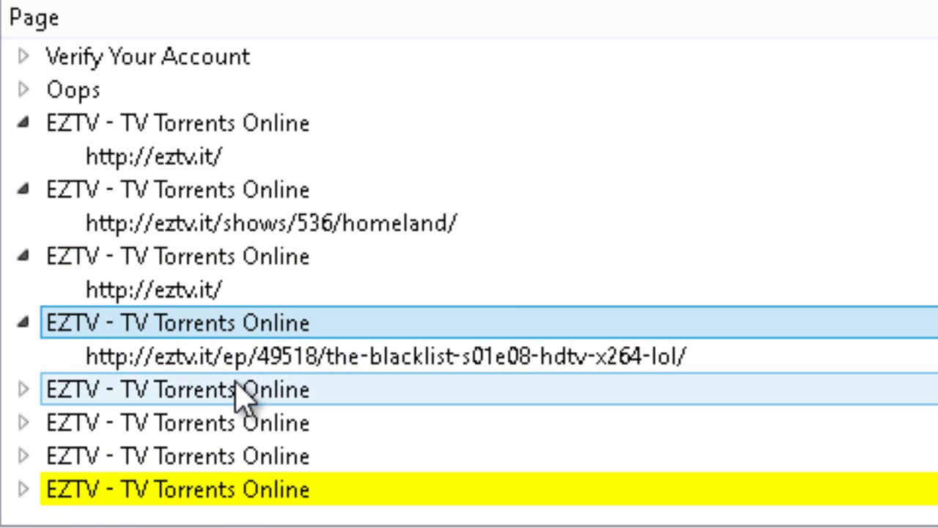
pyautogui.doubleClick(236, 389)
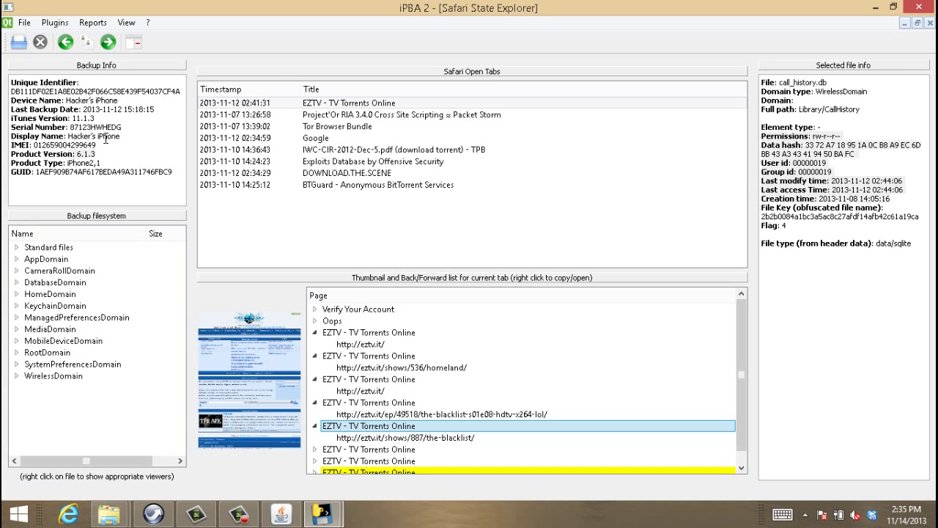
# - Preview IMG_0001.JPG, IMG_0002.JPG, IMG_0003.JPG and IMG_0006.PNG in CameraRollDomain's Media/DCIM/100APPLE folder with their file info, and collapse the domain
pyautogui.click(17, 271)
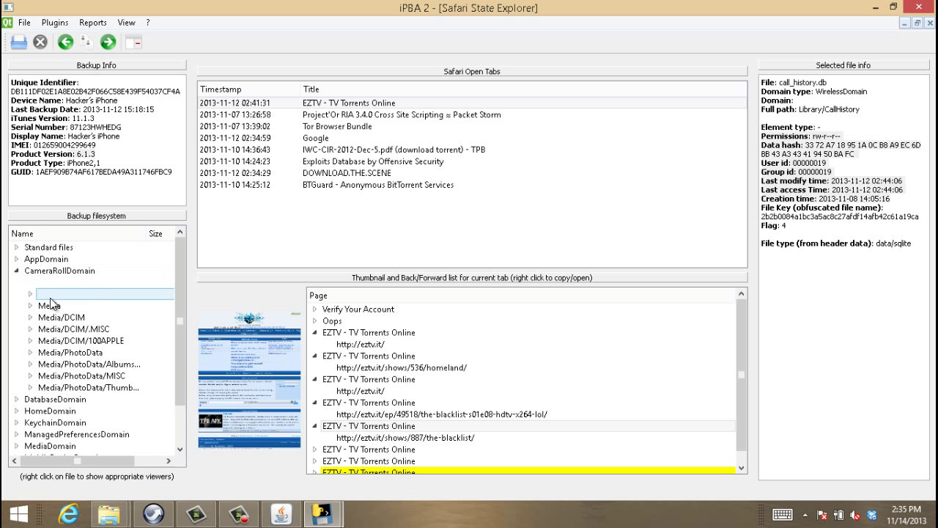
pyautogui.doubleClick(73, 341)
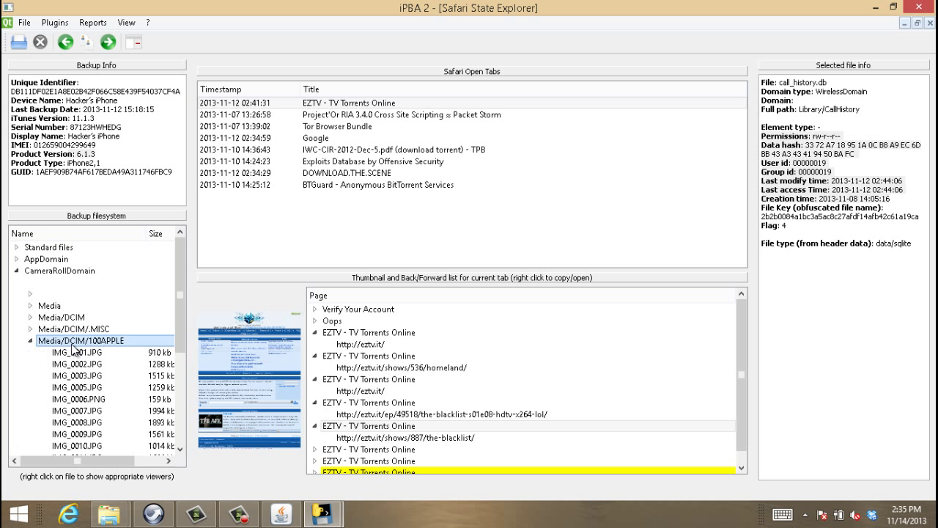
pyautogui.click(77, 354)
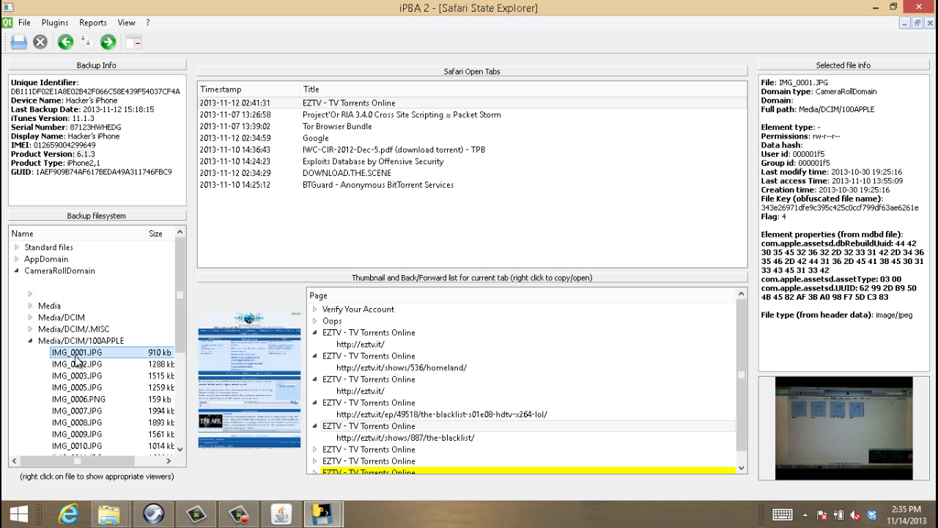
pyautogui.click(77, 365)
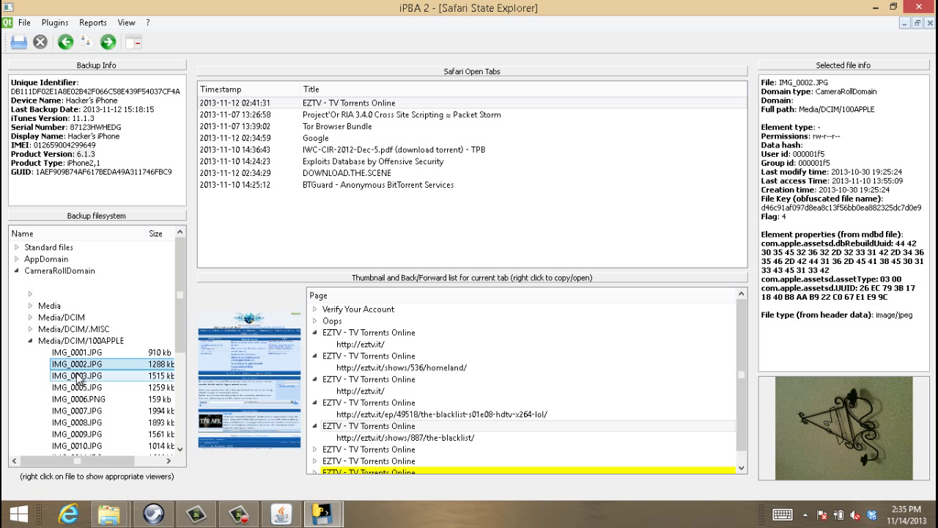
pyautogui.click(78, 378)
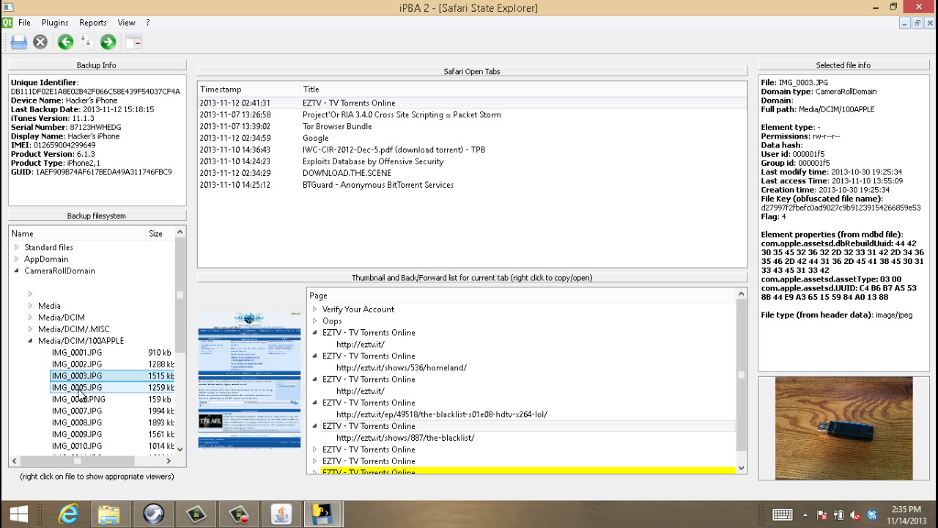
pyautogui.click(83, 401)
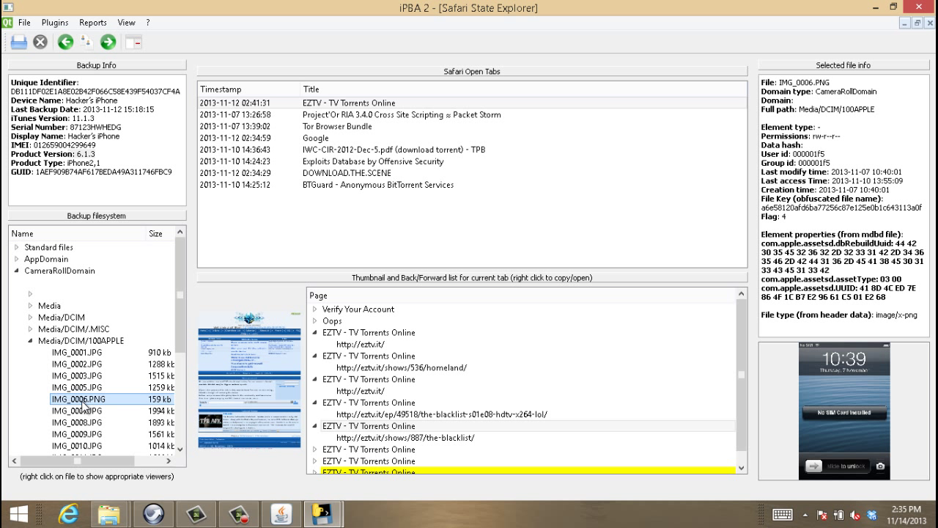
pyautogui.moveTo(122, 460); pyautogui.dragTo(155, 459)
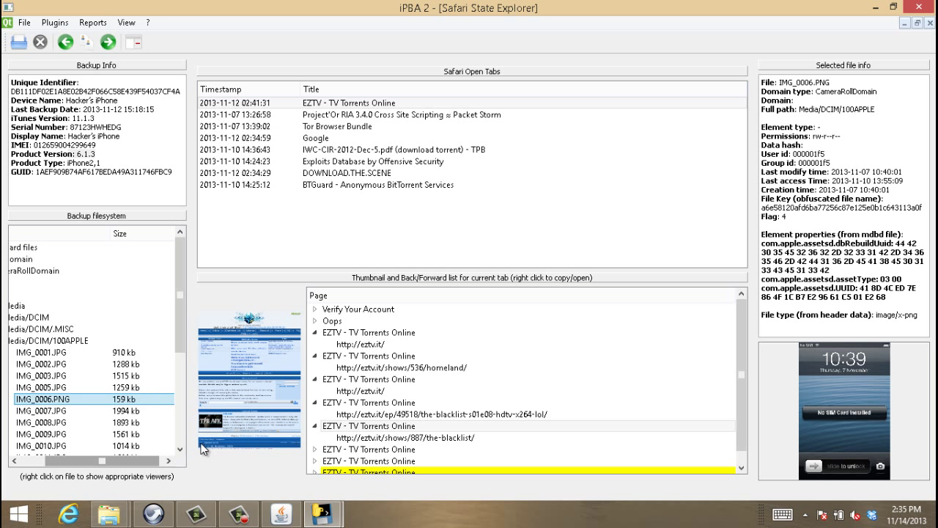
pyautogui.click(764, 169)
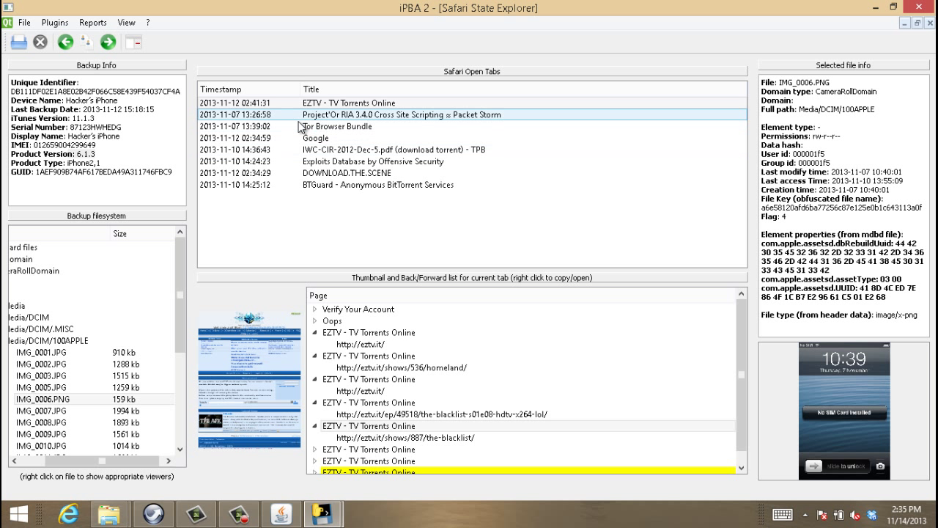
pyautogui.moveTo(77, 460); pyautogui.dragTo(38, 460)
pyautogui.click(16, 270)
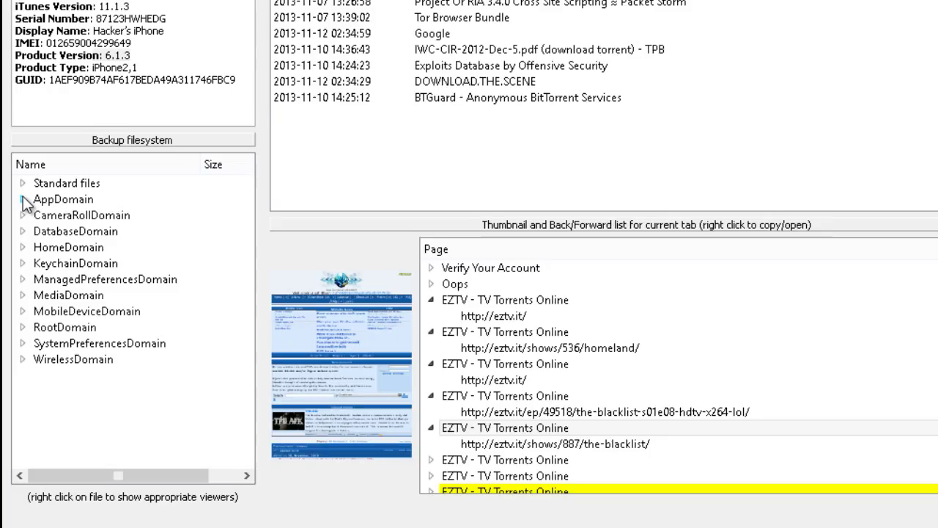
# - Open iBooks_v10252011_2152.sqlite from com.apple.iBooks' BKLibrary_database folder under AppDomain in the SQLite Browser, widening the tree's Name column
pyautogui.click(17, 260)
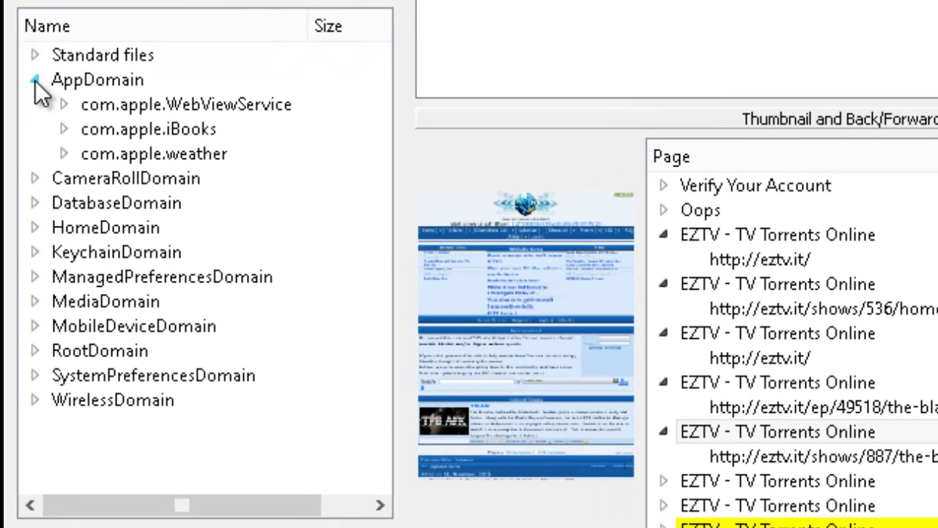
pyautogui.click(63, 130)
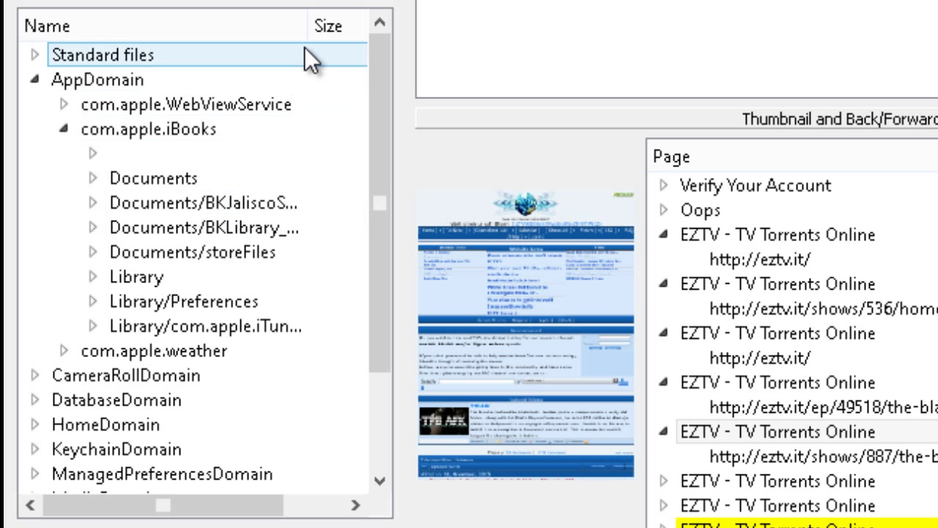
pyautogui.moveTo(306, 27); pyautogui.dragTo(358, 27)
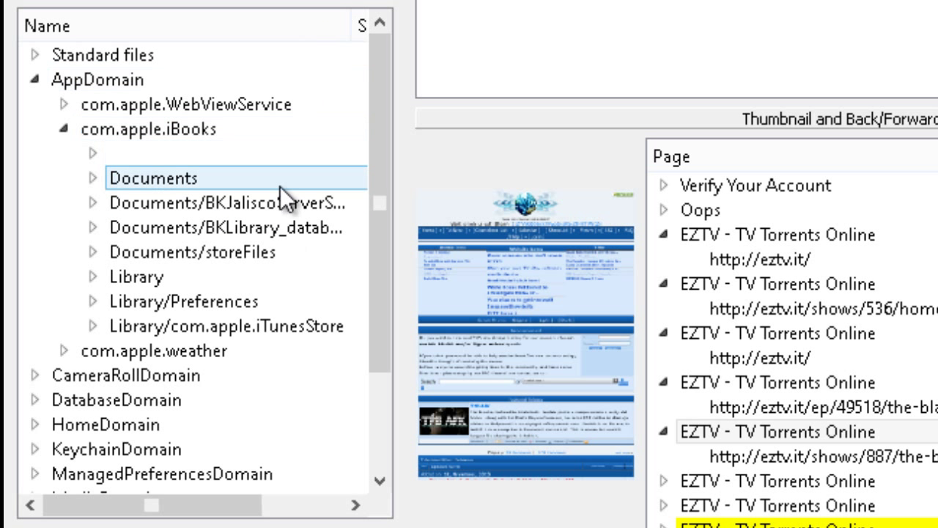
pyautogui.doubleClick(264, 225)
pyautogui.click(251, 246)
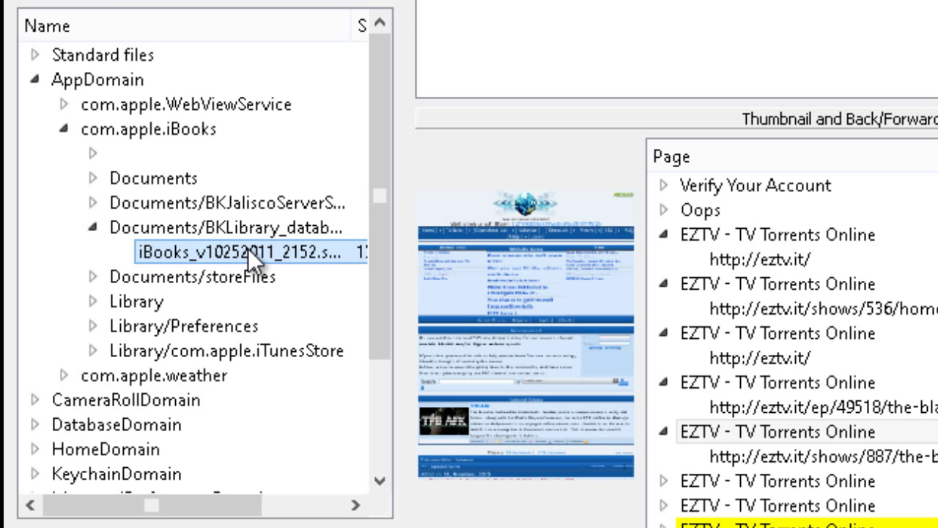
pyautogui.rightClick(247, 247)
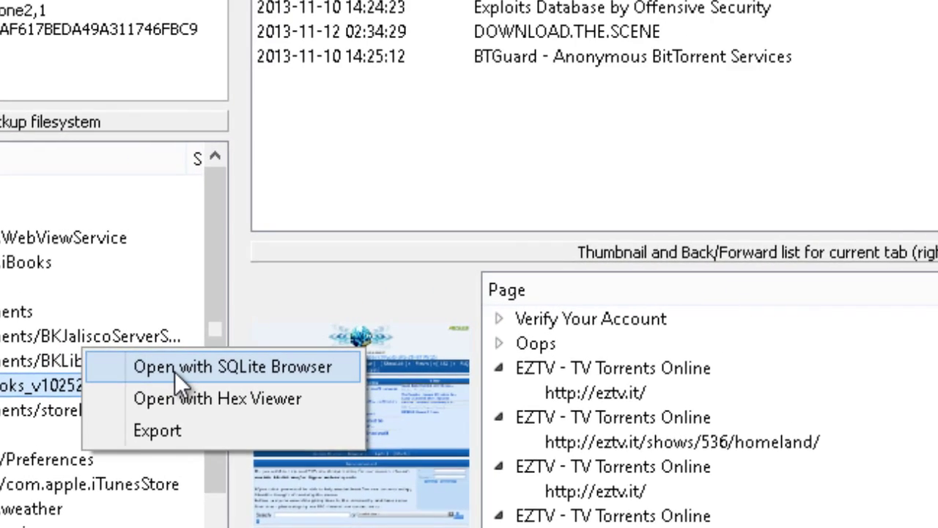
pyautogui.click(174, 368)
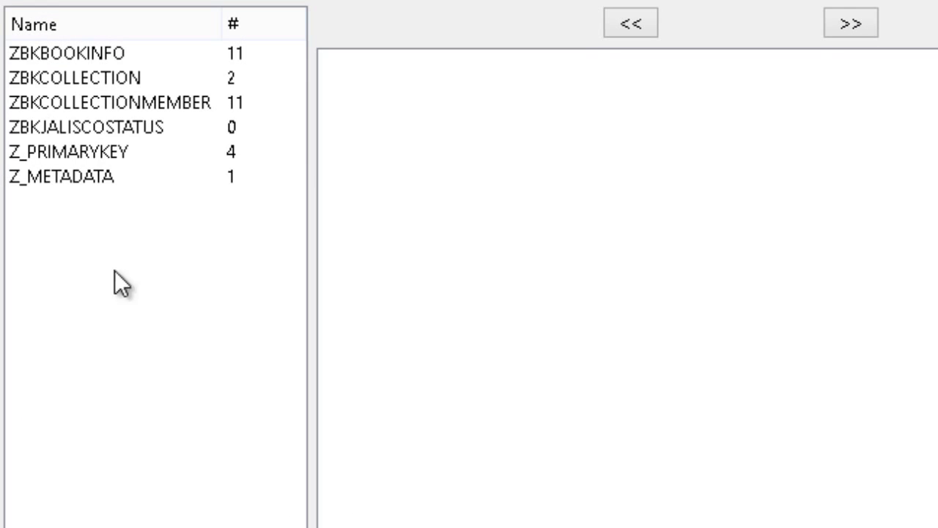
# - Show the ZBKBOOKINFO table's records and examine the PDF paths in ZASSETURL and the book titles in ZBOOKTITLE
pyautogui.click(170, 58)
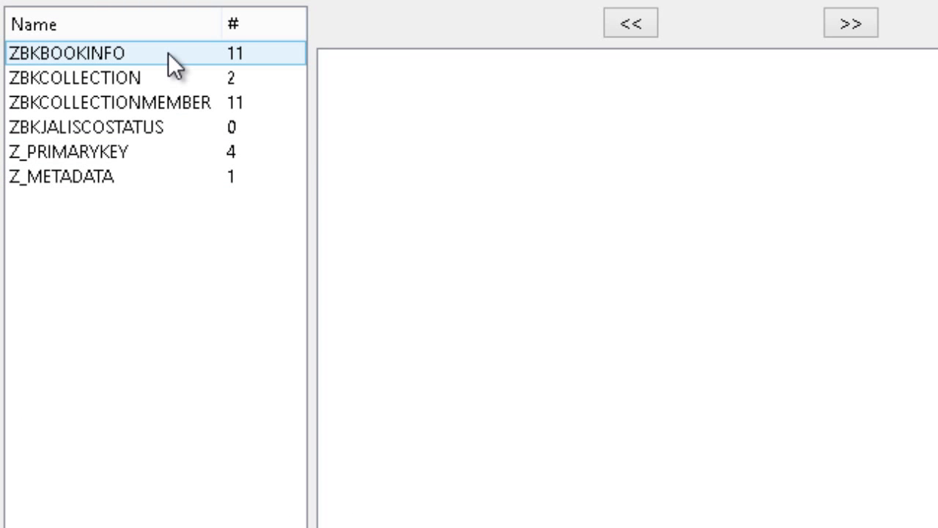
pyautogui.doubleClick(93, 54)
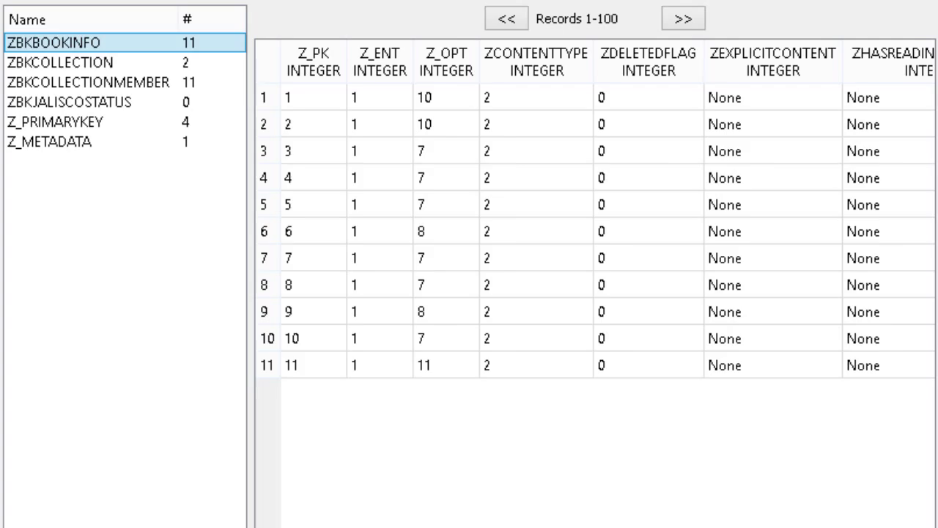
pyautogui.hscroll(15, 594, 220)
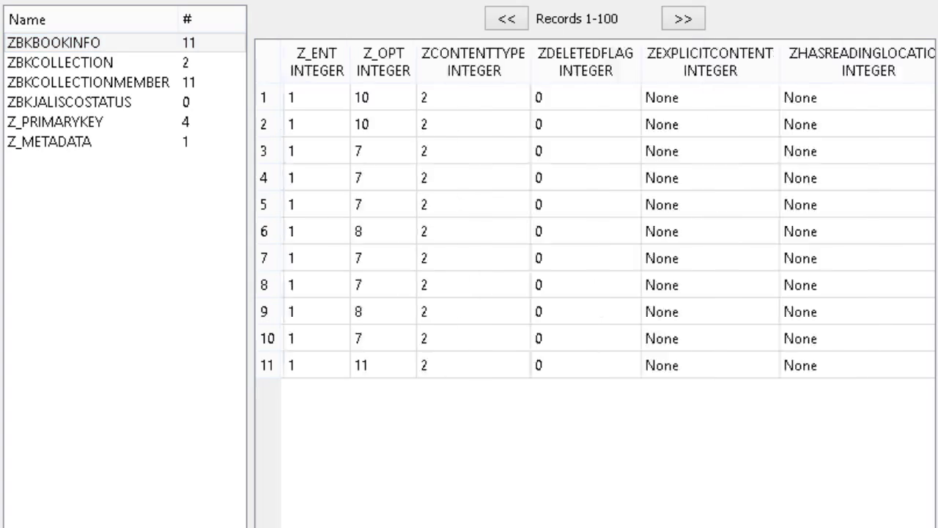
pyautogui.hscroll(15, 594, 220)
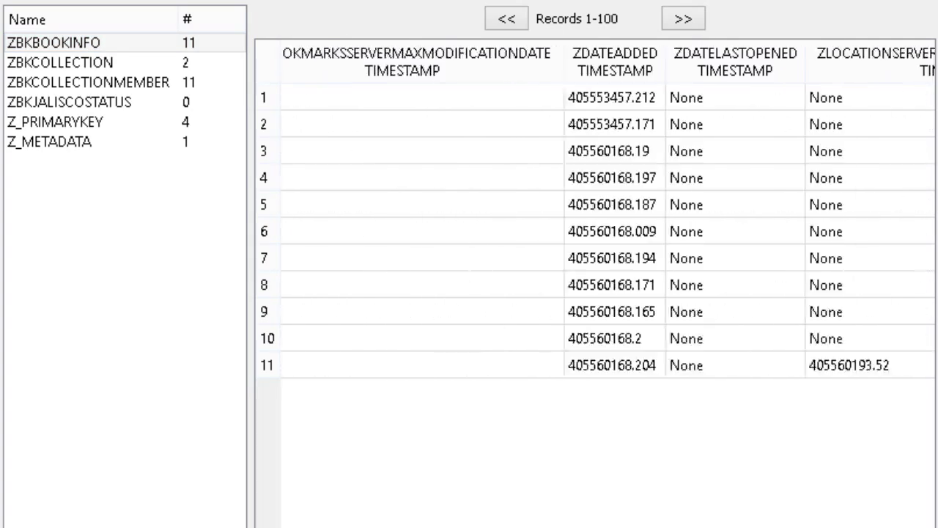
pyautogui.hscroll(2, 593, 220)
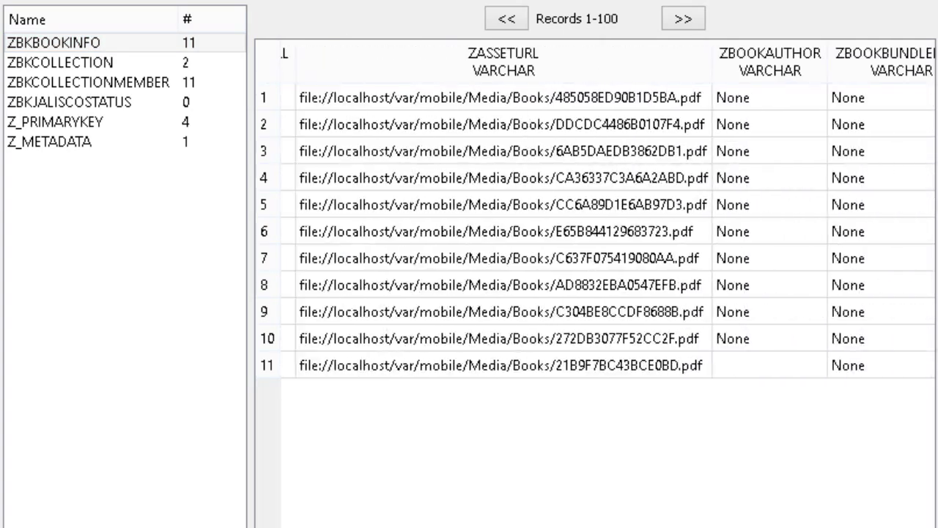
pyautogui.hscroll(5, 594, 220)
pyautogui.hscroll(-6, 594, 220)
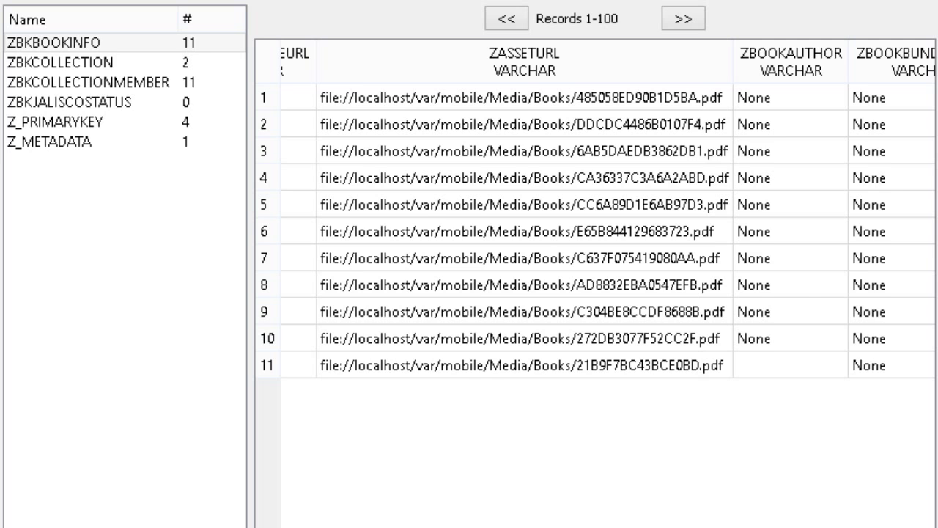
pyautogui.hscroll(20, 594, 220)
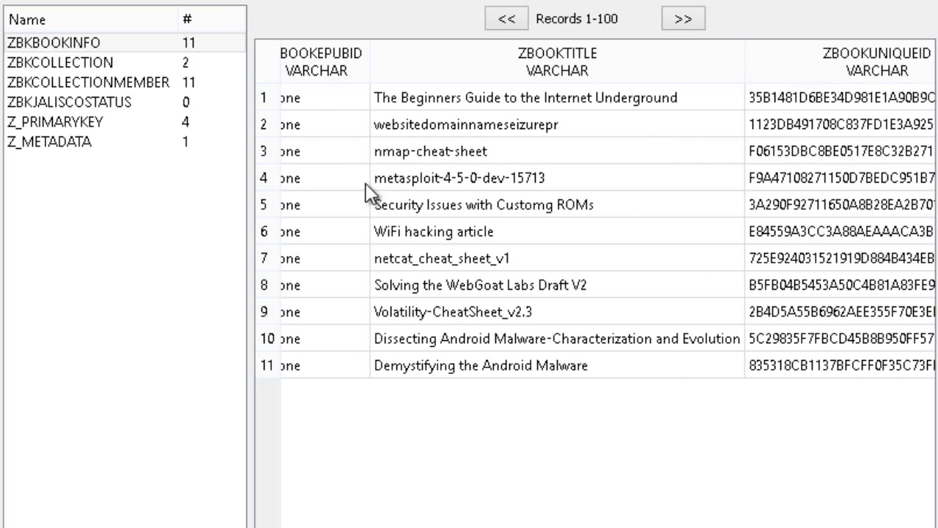
pyautogui.click(432, 107)
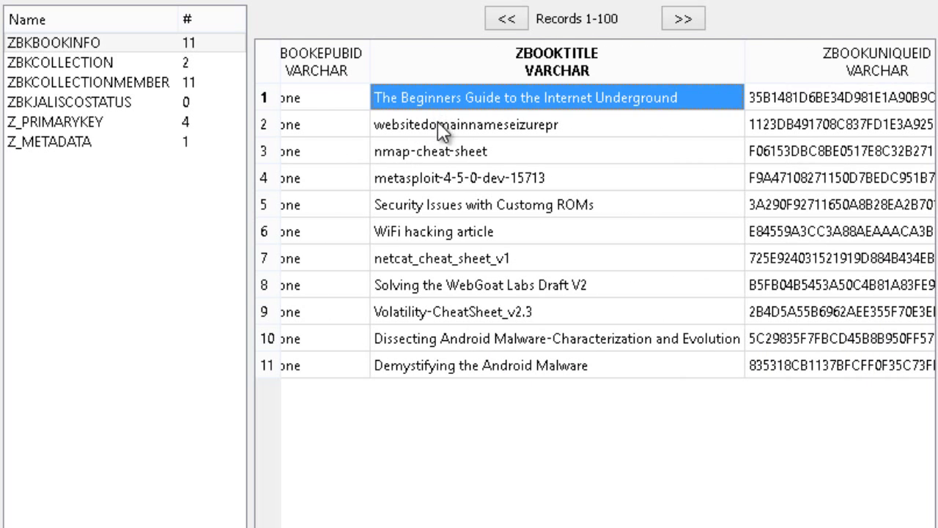
pyautogui.click(438, 125)
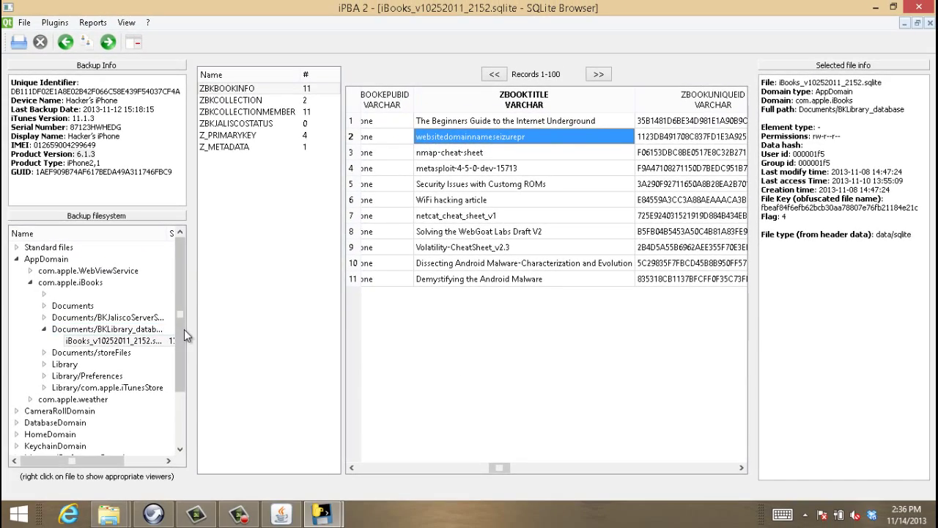
pyautogui.moveTo(183, 330); pyautogui.dragTo(183, 395)
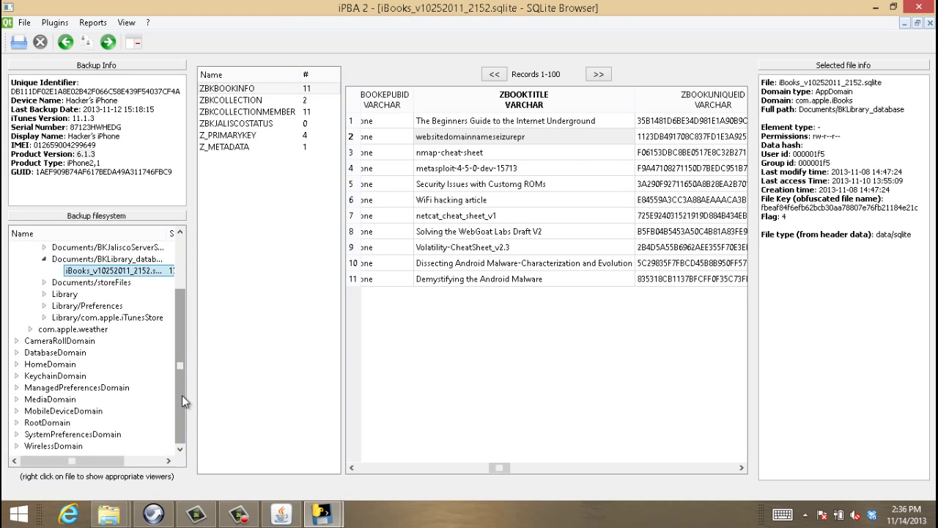